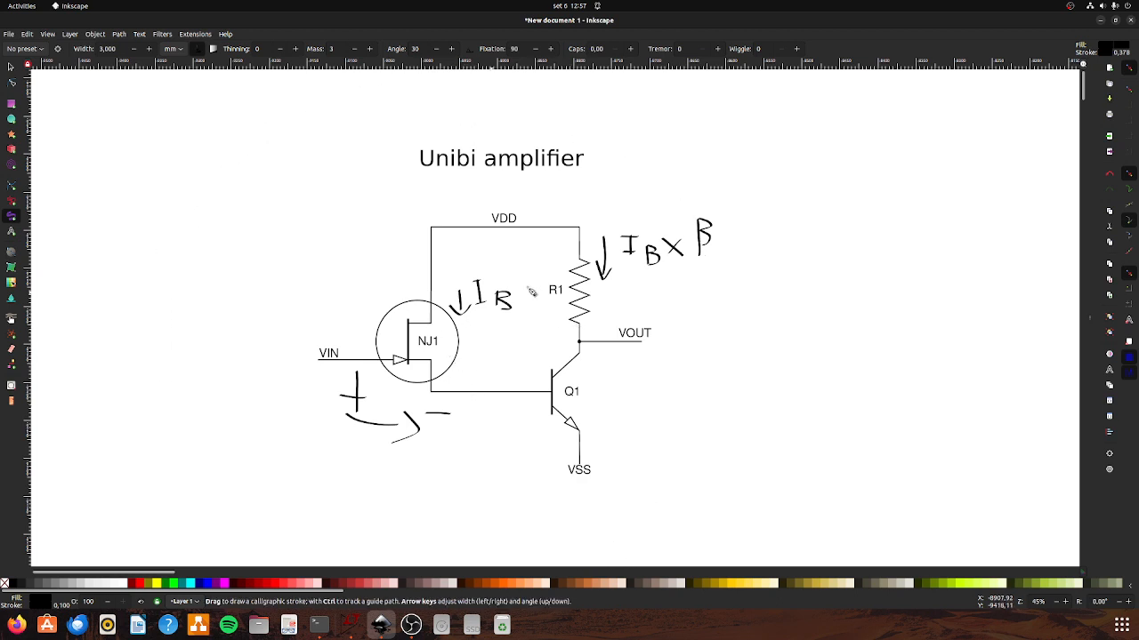
Draw a curved arrow beneath CBC_Q1 and a downward arrow beside R1 on the small-signal circuit.
scroll(488, 297, down, 4)
scroll(1014, 280, up, 4)
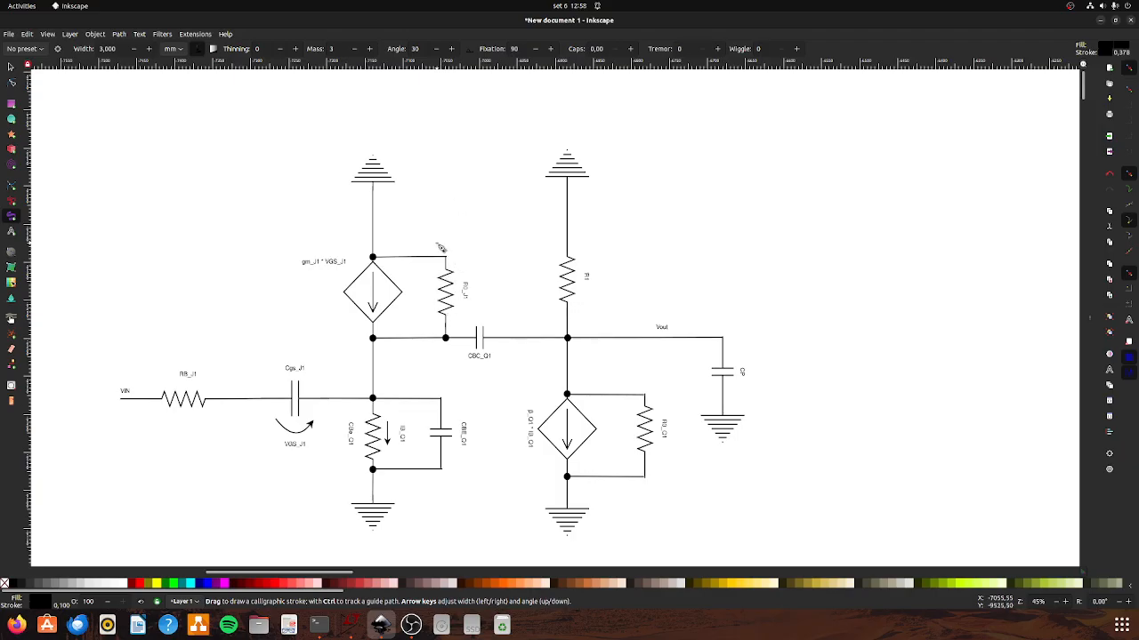
drag(449, 357, 516, 372)
mouse_move(595, 244)
mouse_down()
mouse_move(597, 282)
mouse_move(604, 275)
mouse_up()
Handwrite the gain equation Vout = Vin × gmJ1 × β1 beside the small-signal circuit.
drag(665, 227, 688, 230)
mouse_move(701, 233)
mouse_down()
mouse_move(694, 250)
mouse_move(731, 253)
mouse_move(736, 228)
mouse_move(765, 243)
mouse_move(806, 224)
mouse_move(813, 257)
mouse_move(862, 269)
mouse_move(902, 256)
mouse_move(913, 286)
mouse_move(901, 277)
mouse_up()
click(808, 228)
mouse_move(916, 266)
mouse_down()
mouse_move(945, 256)
mouse_move(960, 269)
mouse_move(976, 250)
mouse_move(972, 278)
mouse_move(996, 254)
mouse_move(992, 277)
mouse_move(1031, 279)
mouse_move(1006, 279)
mouse_move(1051, 302)
mouse_up()
mouse_move(1048, 246)
mouse_down()
mouse_move(1064, 269)
mouse_move(1057, 296)
mouse_move(1072, 309)
mouse_up()
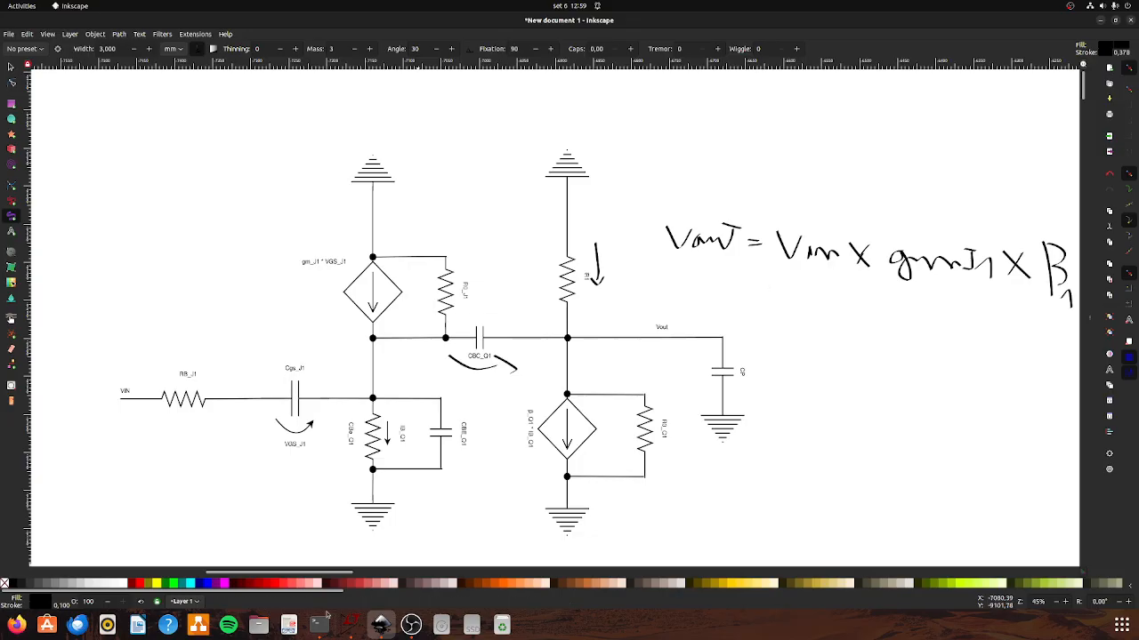
Switch to the unibi_amp schematic in LTspice, run the DC sweep and plot the voltage at Q1's collector.
click(347, 628)
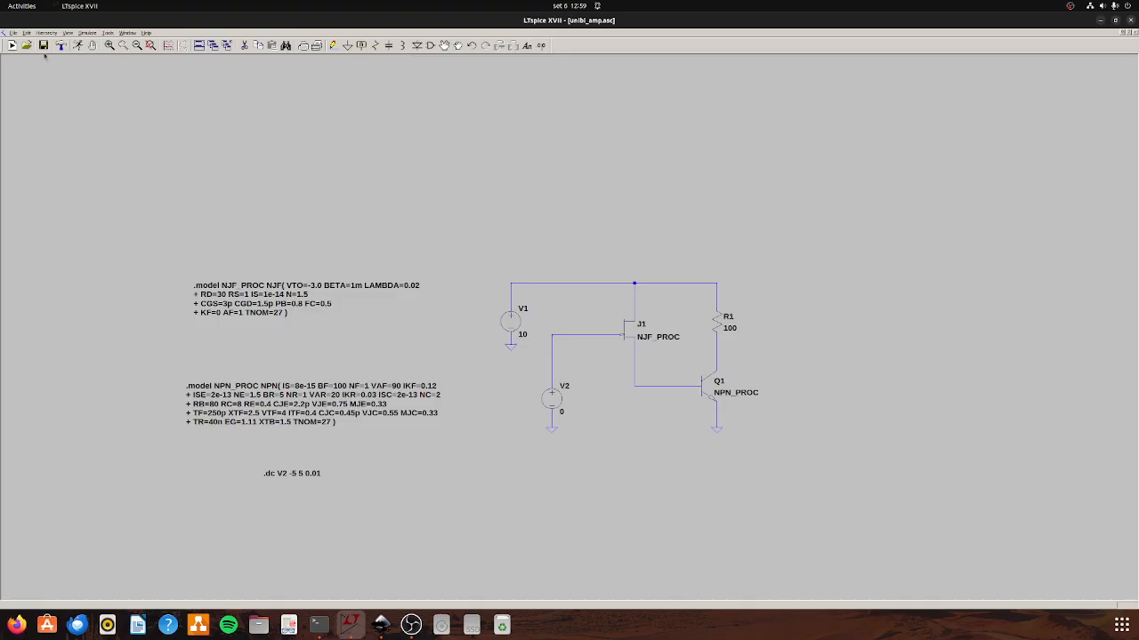
click(79, 45)
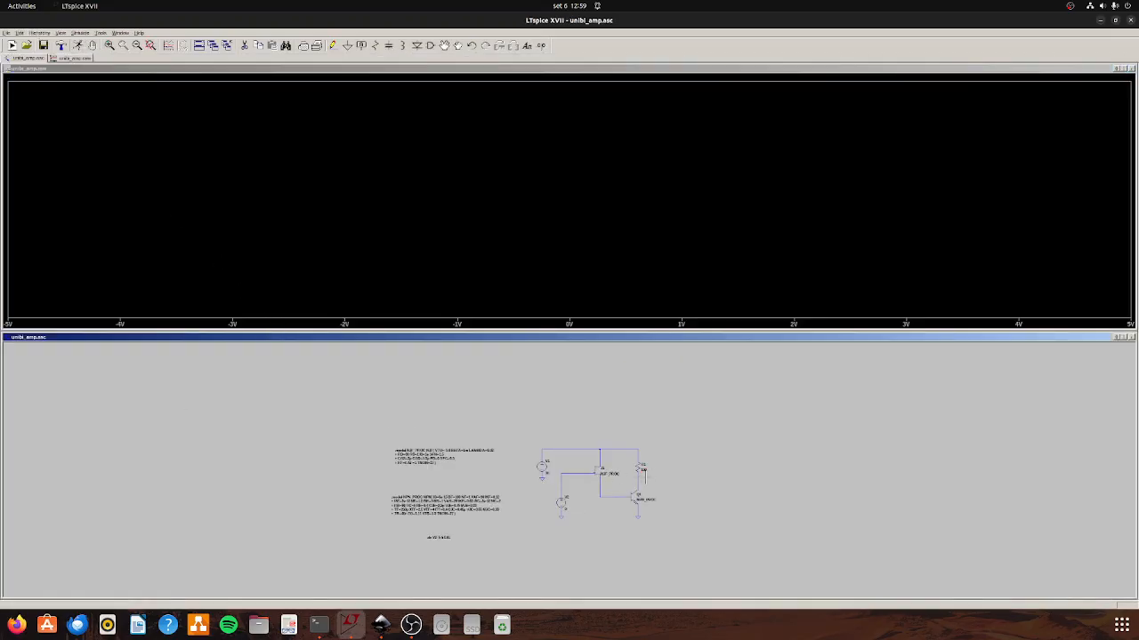
click(638, 477)
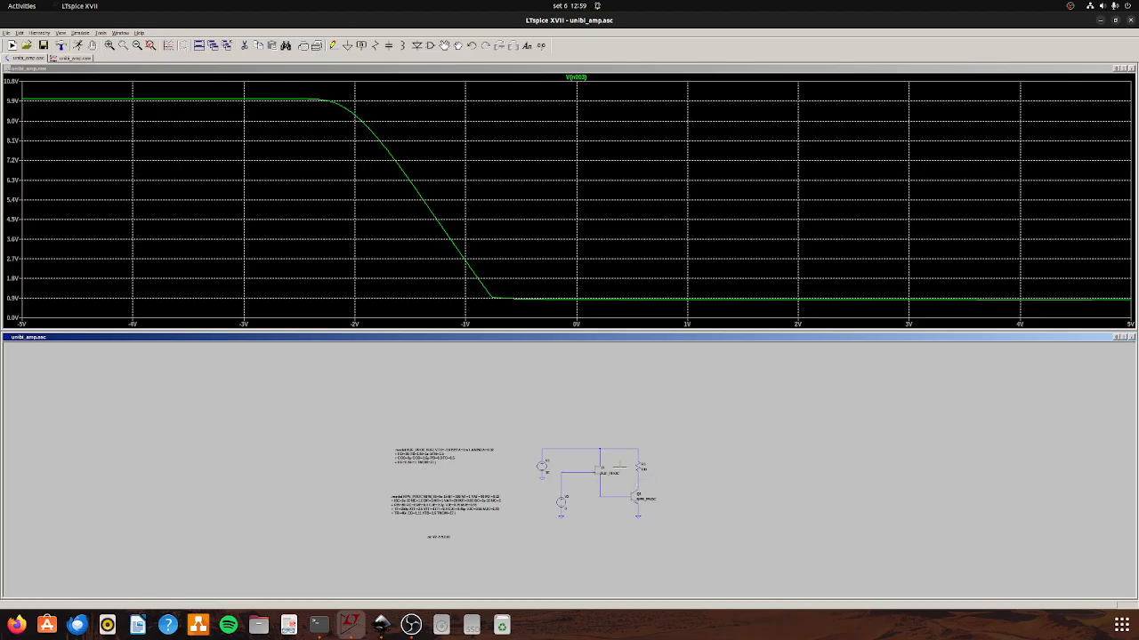
Examine the falling part of the output voltage curve from about -2.6 V to -0.4 V and restore the full sweep range.
drag(300, 85, 528, 325)
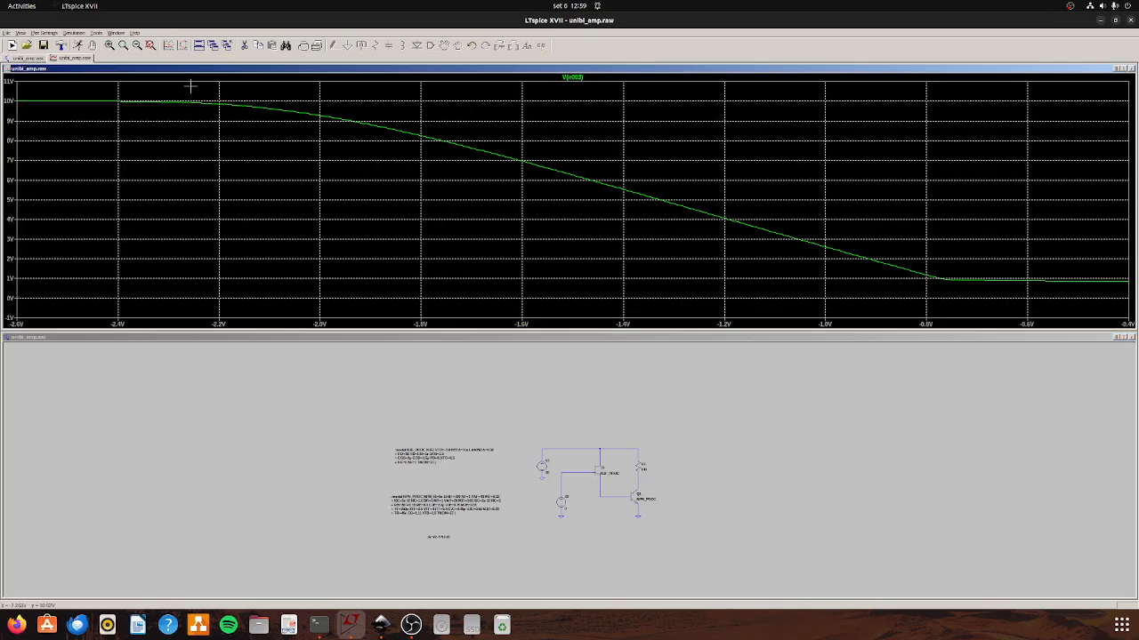
click(182, 45)
click(168, 46)
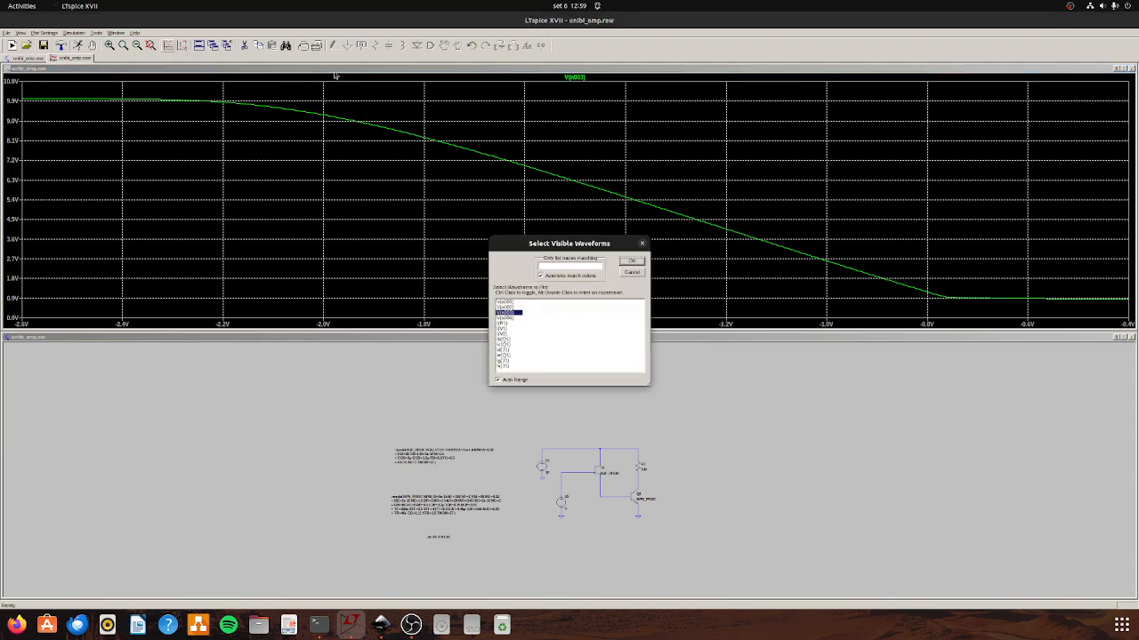
key(Escape)
click(138, 45)
click(138, 45)
click(138, 45)
click(182, 46)
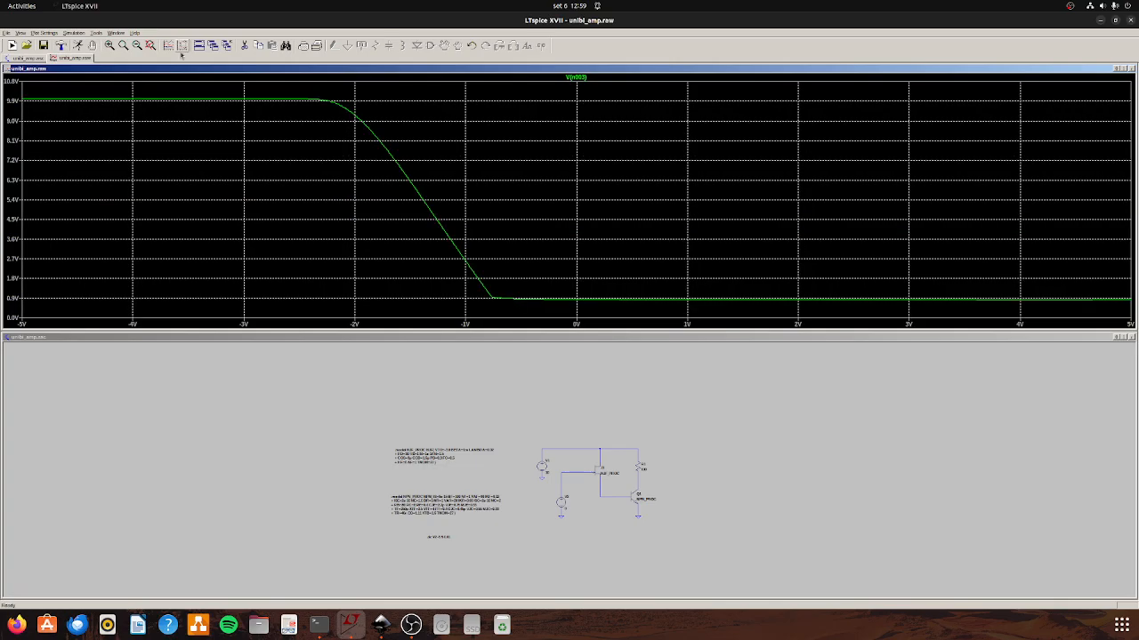
Plot J1's gate current, examine it between about -3.2 V and -0.8 V, and restore the full sweep range.
scroll(641, 480, up, 3)
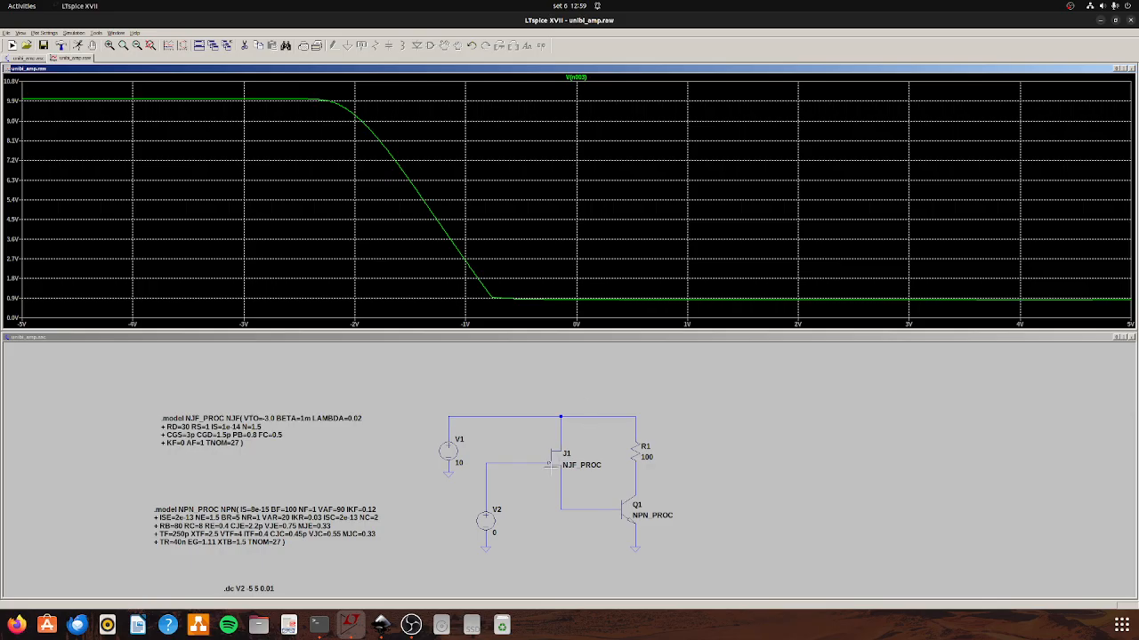
click(552, 458)
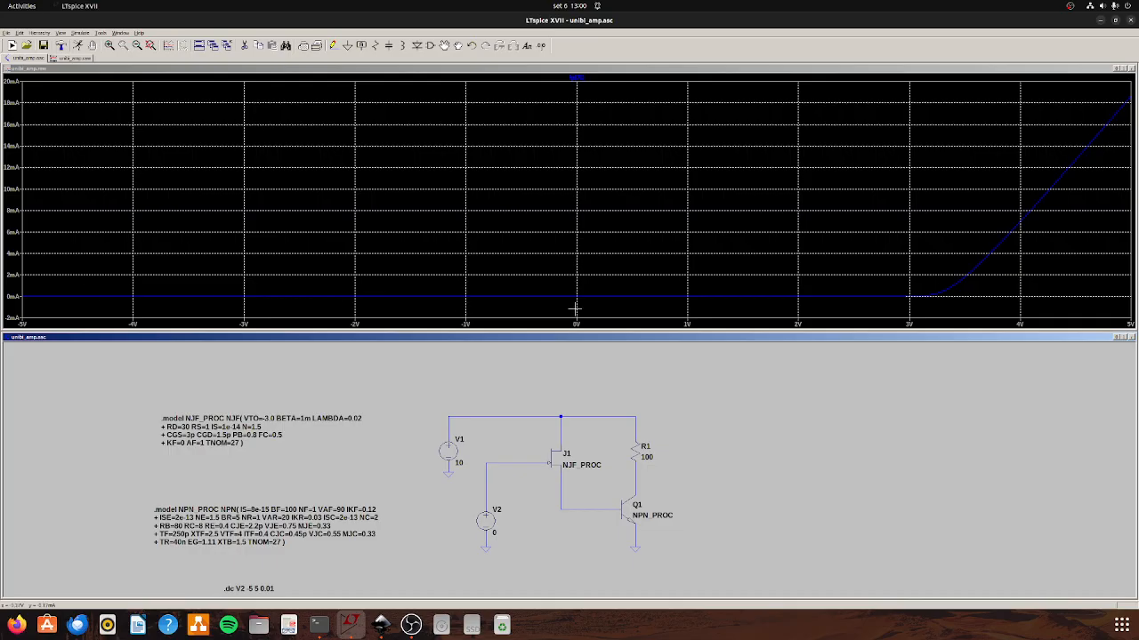
drag(941, 279, 9, 309)
drag(533, 223, 257, 300)
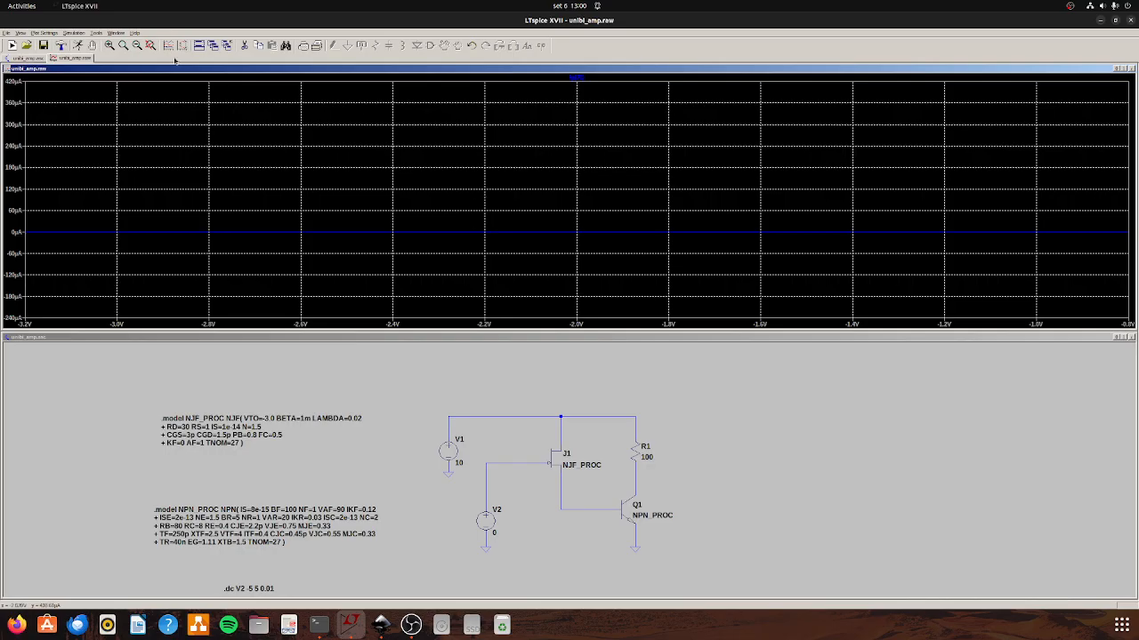
click(151, 45)
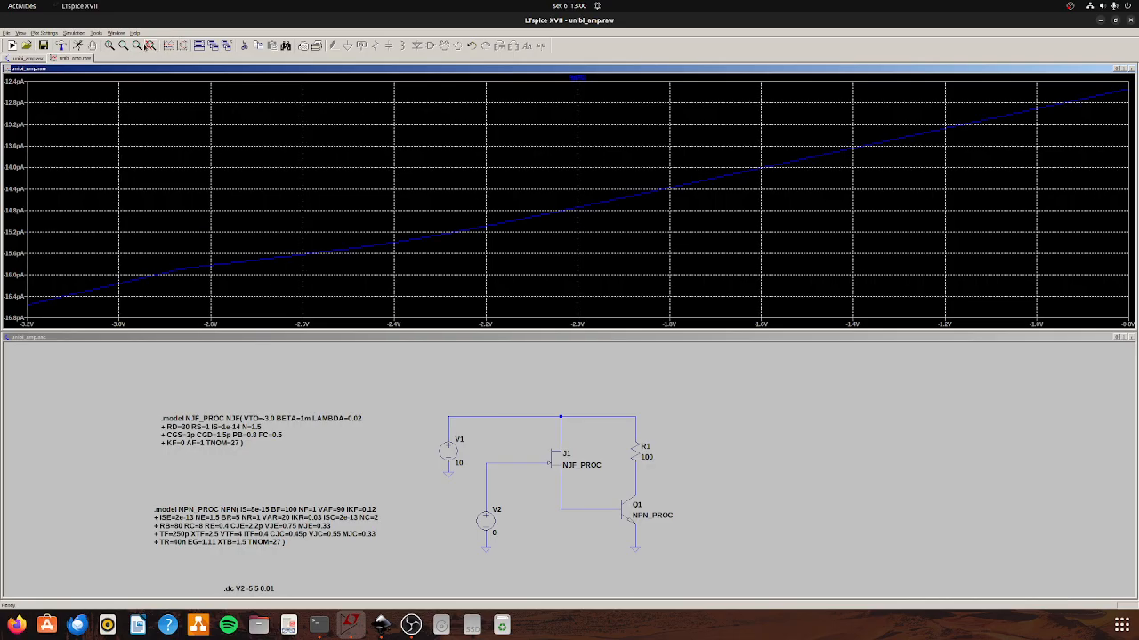
click(137, 46)
click(138, 46)
click(138, 46)
click(182, 47)
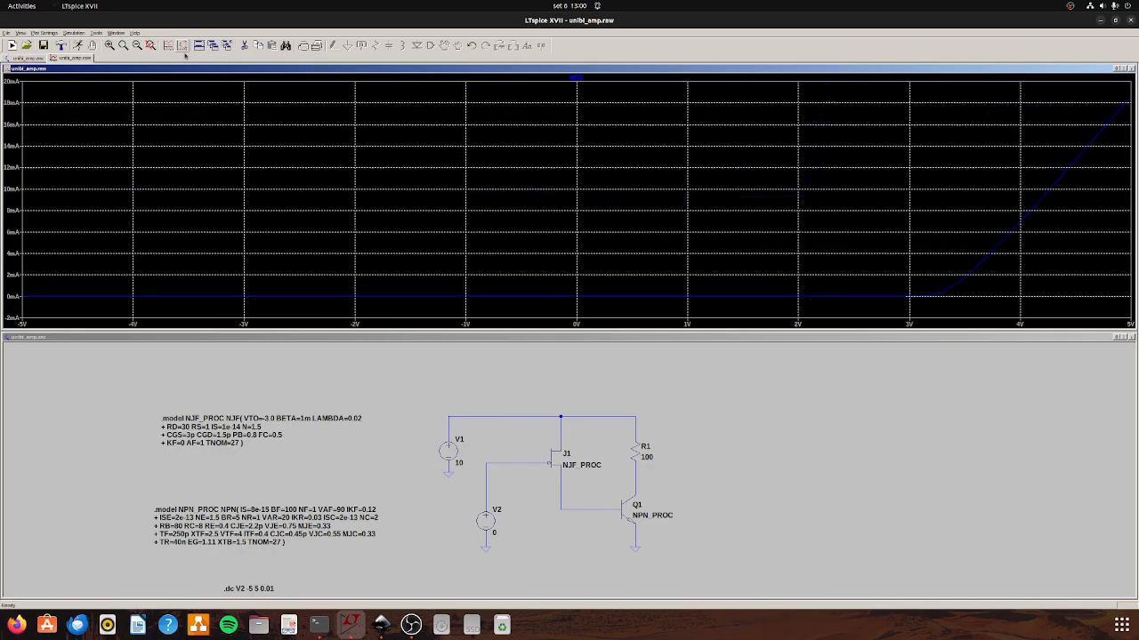
Set the stop value of the V2 DC sweep to 0 and rerun the simulation.
right_click(261, 592)
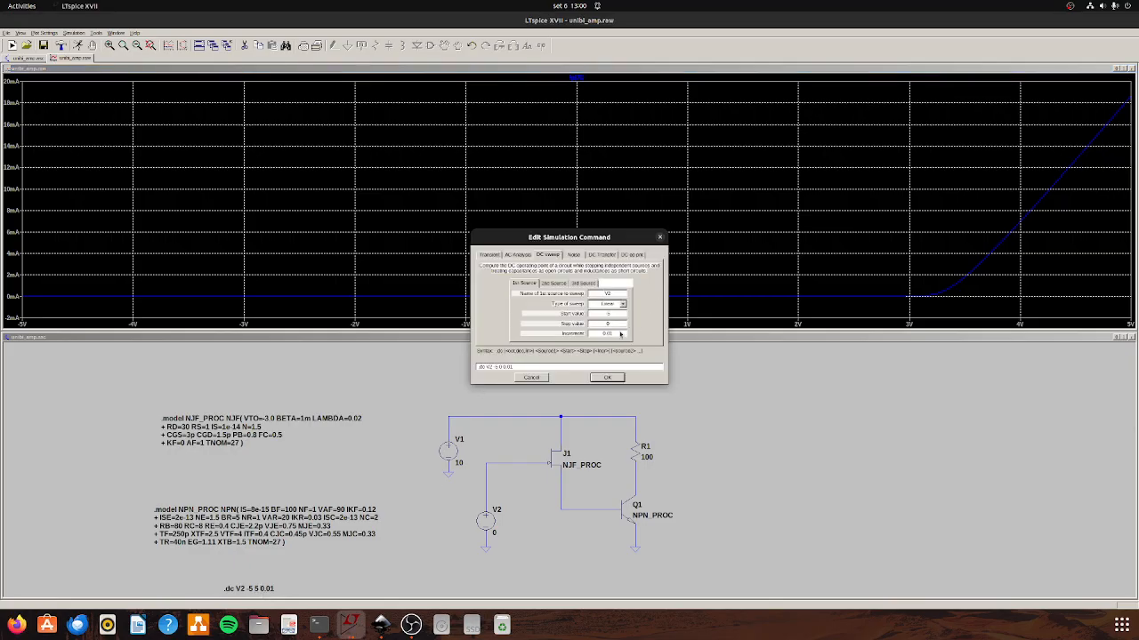
click(609, 377)
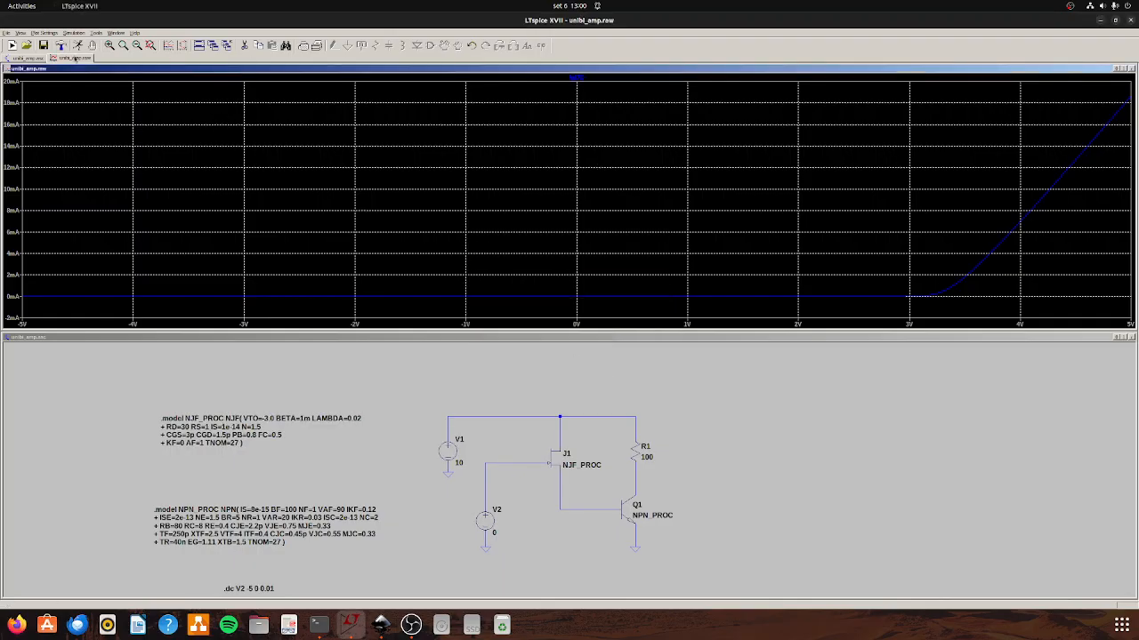
click(77, 45)
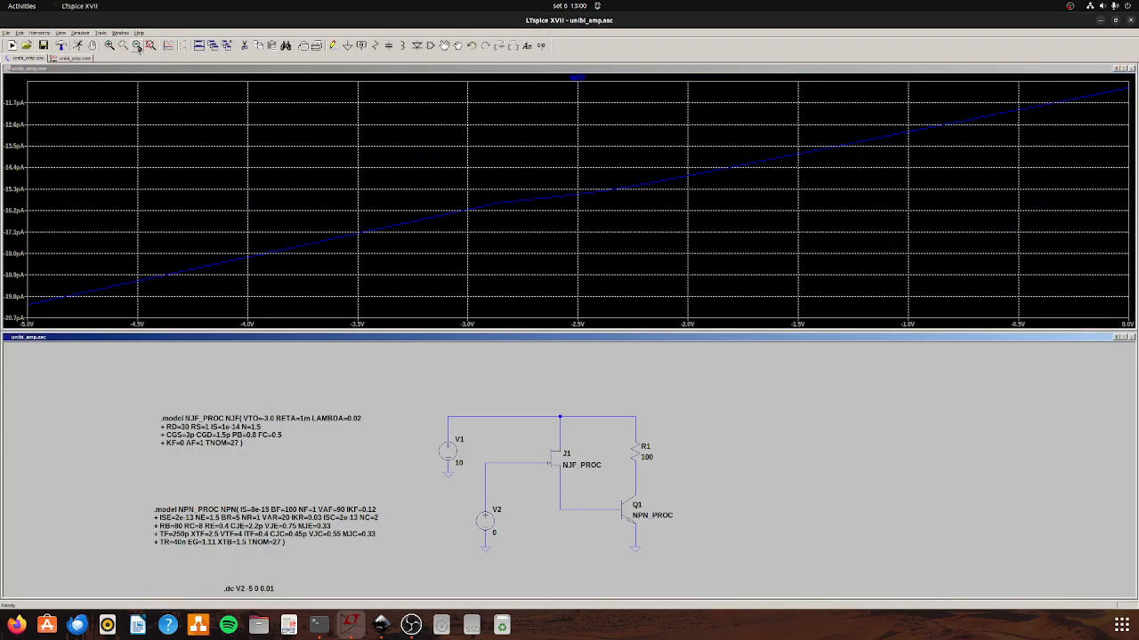
click(138, 46)
click(138, 46)
click(241, 115)
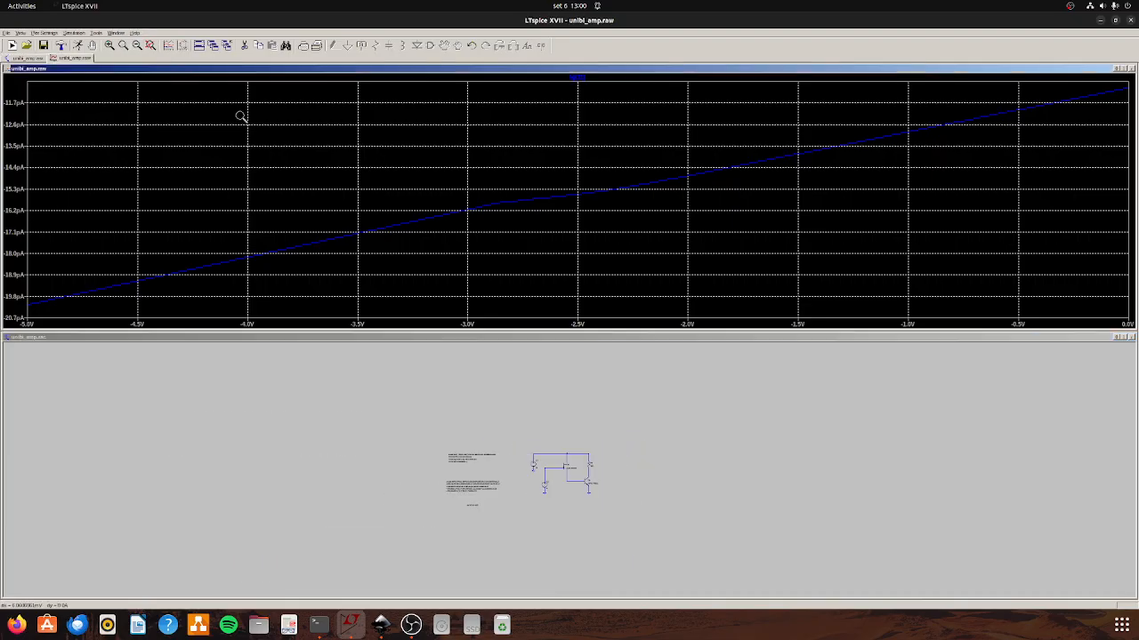
click(138, 48)
click(139, 49)
click(182, 47)
click(137, 46)
click(182, 47)
scroll(436, 486, up, 4)
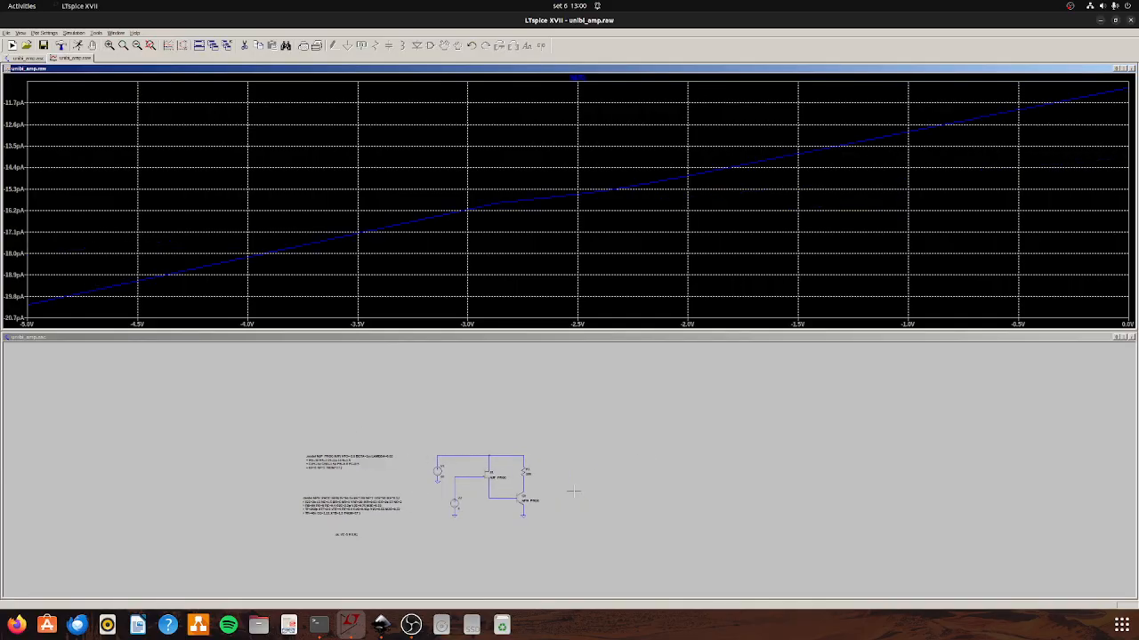
scroll(395, 518, up, 3)
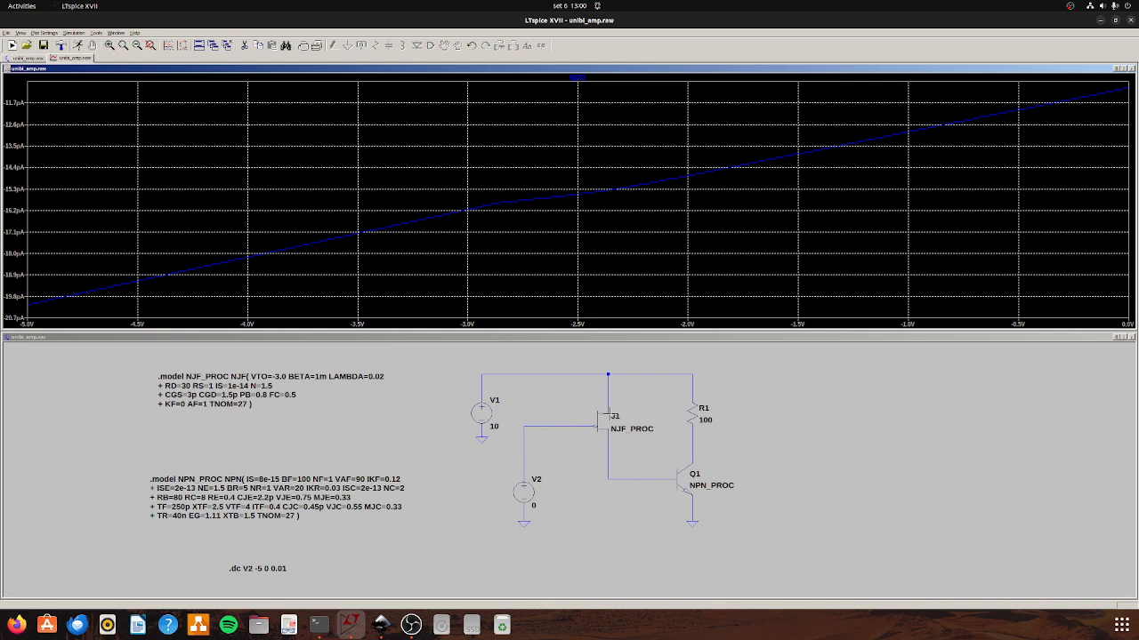
Plot the drain current of J1 over the DC sweep.
click(609, 413)
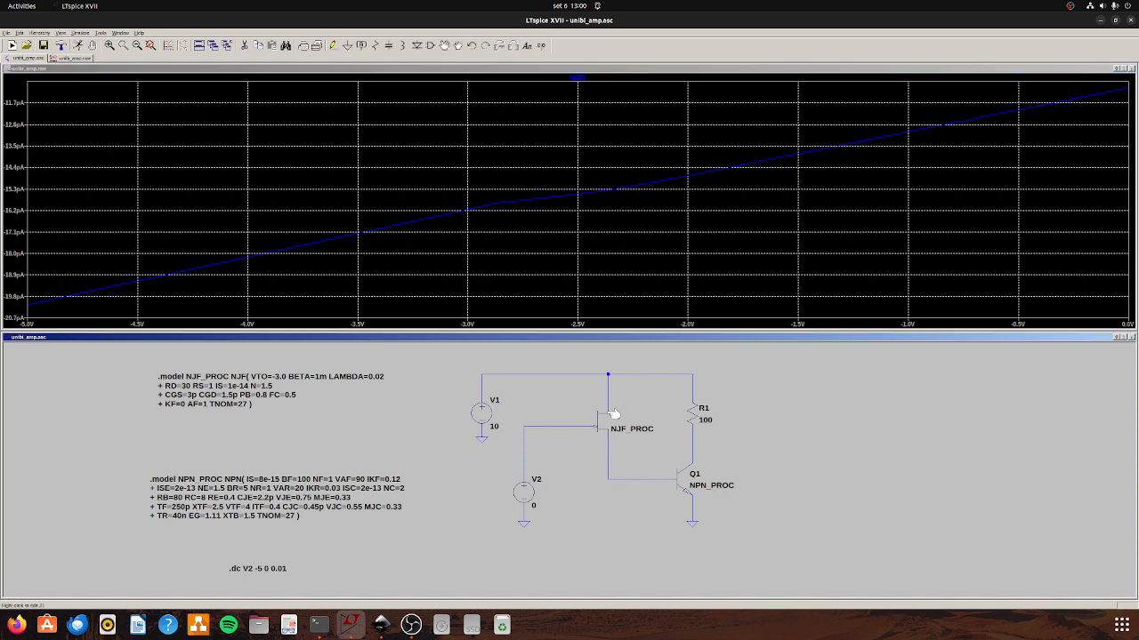
click(619, 240)
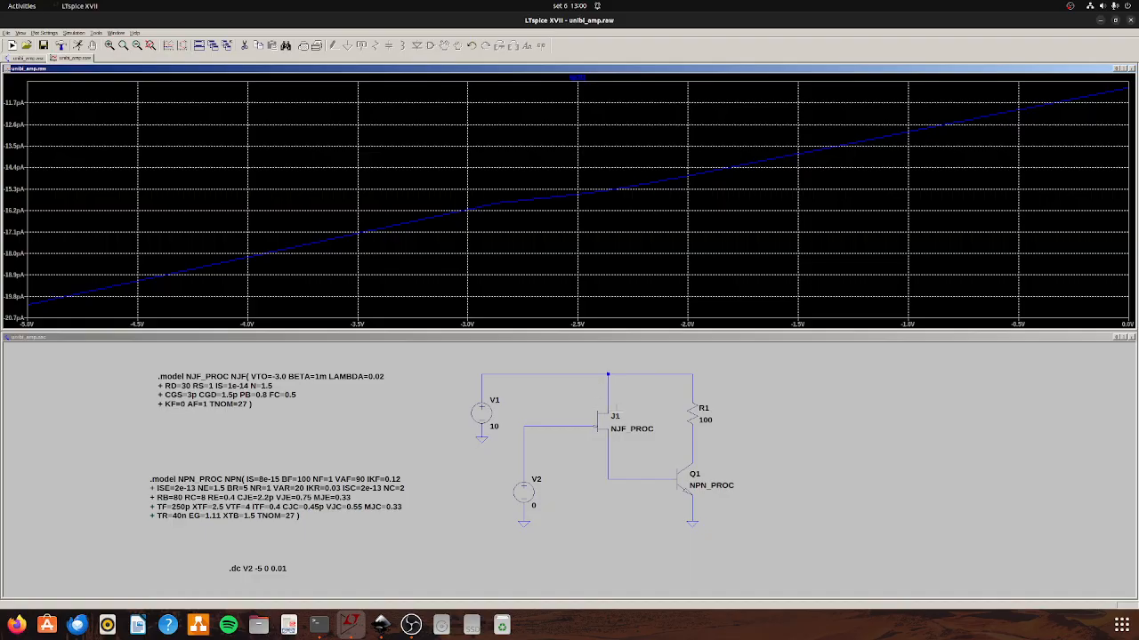
click(613, 405)
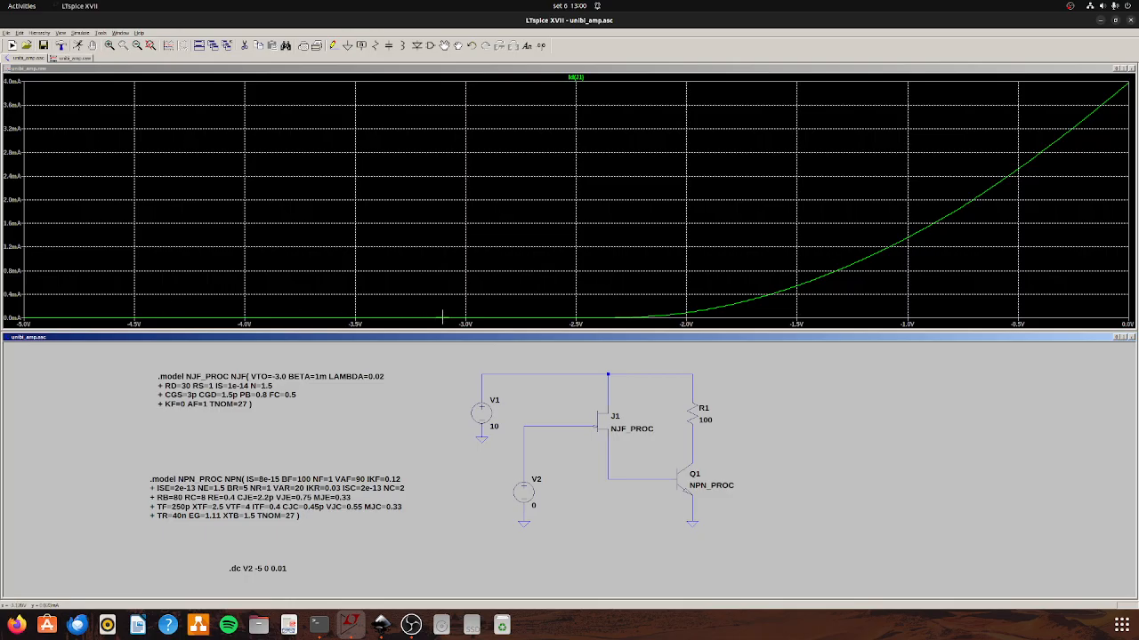
Compare Q1's collector current with J1's drain current, and replace both traces with the voltage at Q1's collector.
click(700, 457)
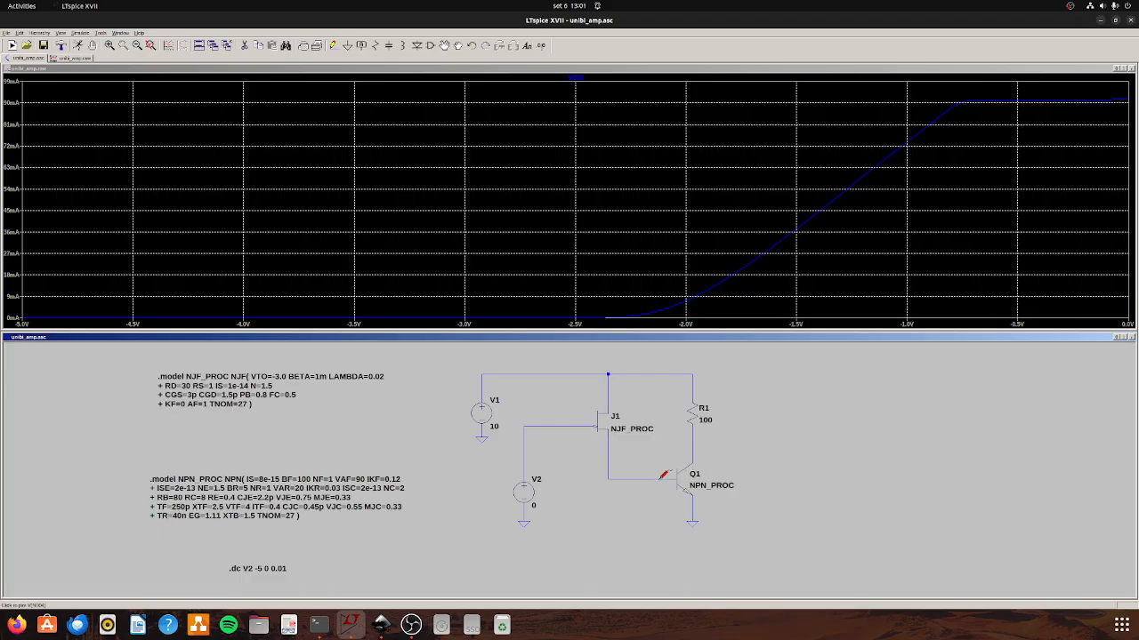
click(614, 410)
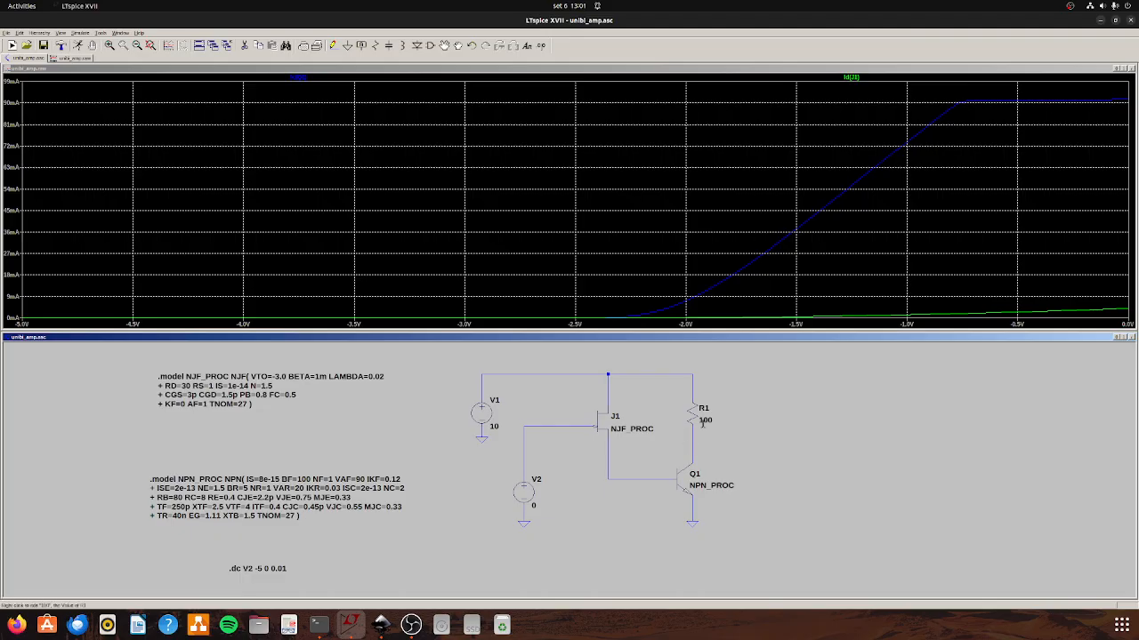
click(694, 448)
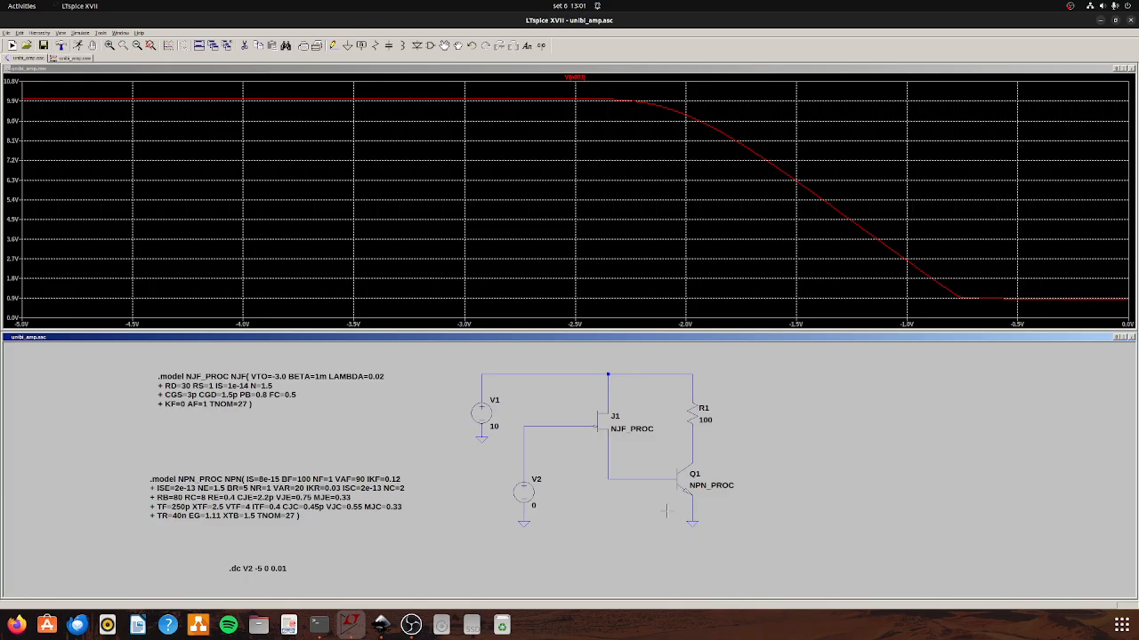
Change the simulation command to an AC analysis with a decade sweep, 100 points per decade, from 1 to 10G.
right_click(250, 569)
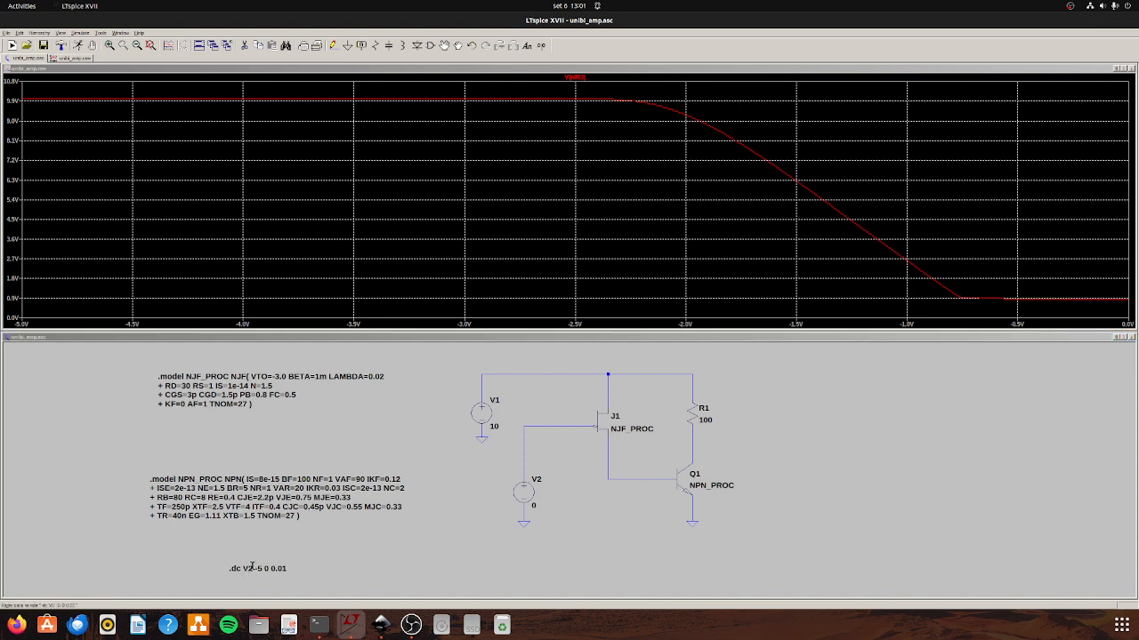
click(520, 256)
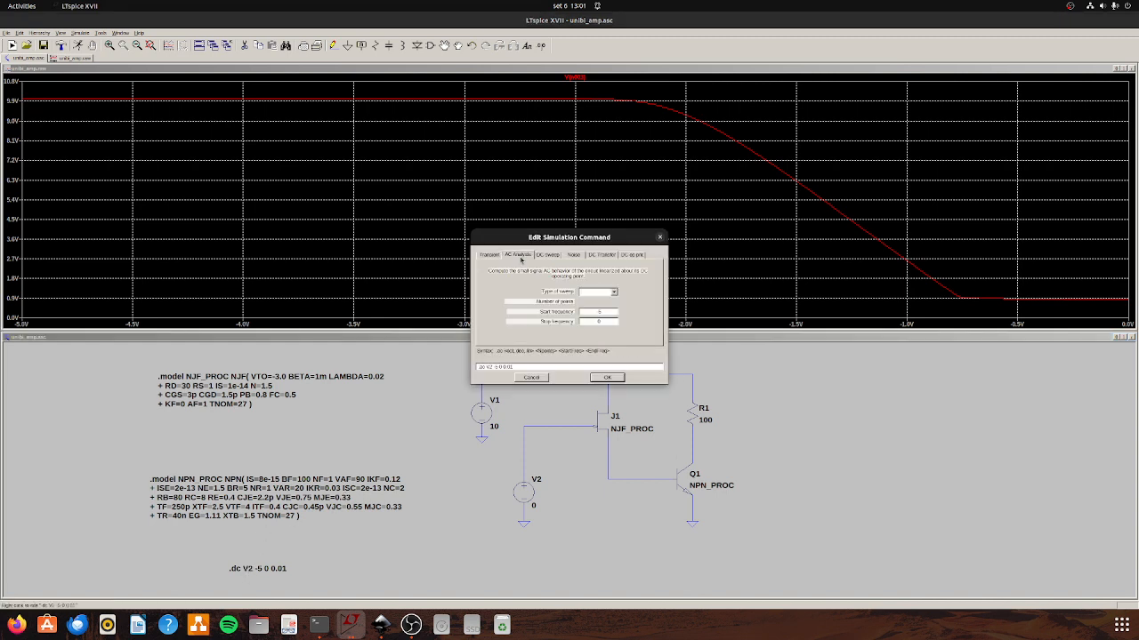
click(613, 293)
click(602, 305)
click(609, 303)
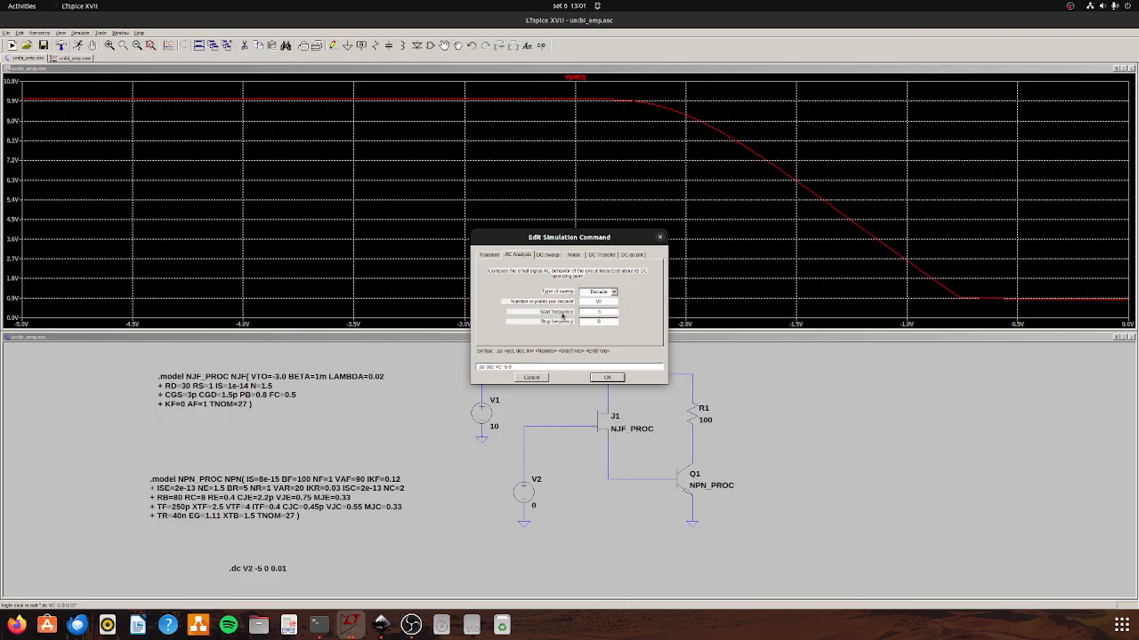
key(BackSpace)
text(100)
click(607, 377)
Make V2 a sine source with a DC offset of -1.5 V and an AC amplitude of 1, and run the AC analysis.
right_click(521, 504)
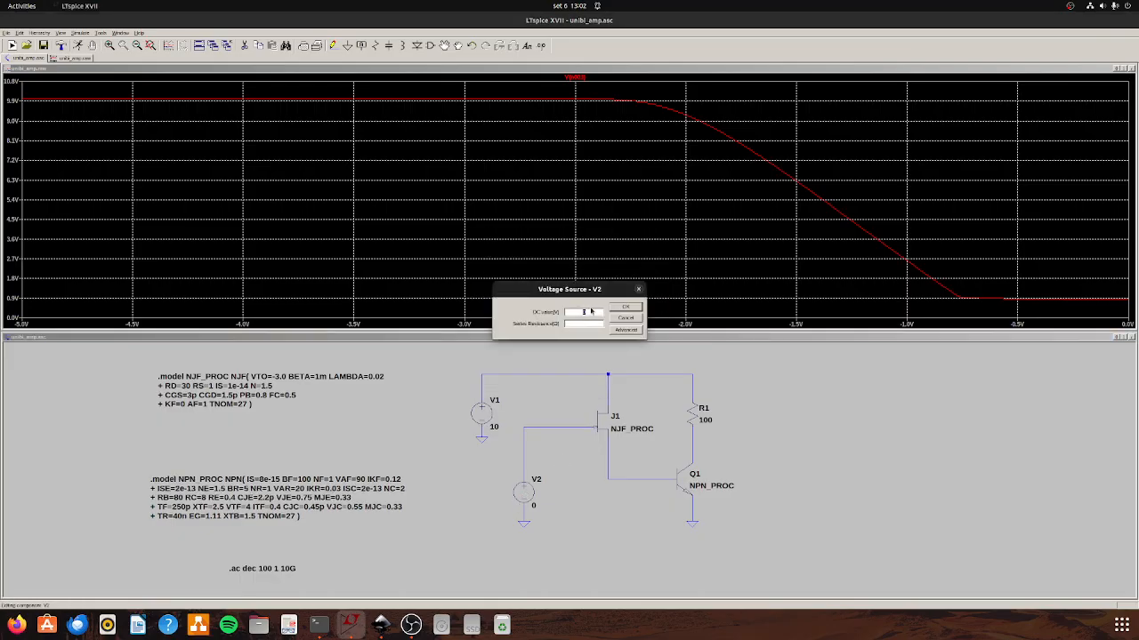
click(638, 289)
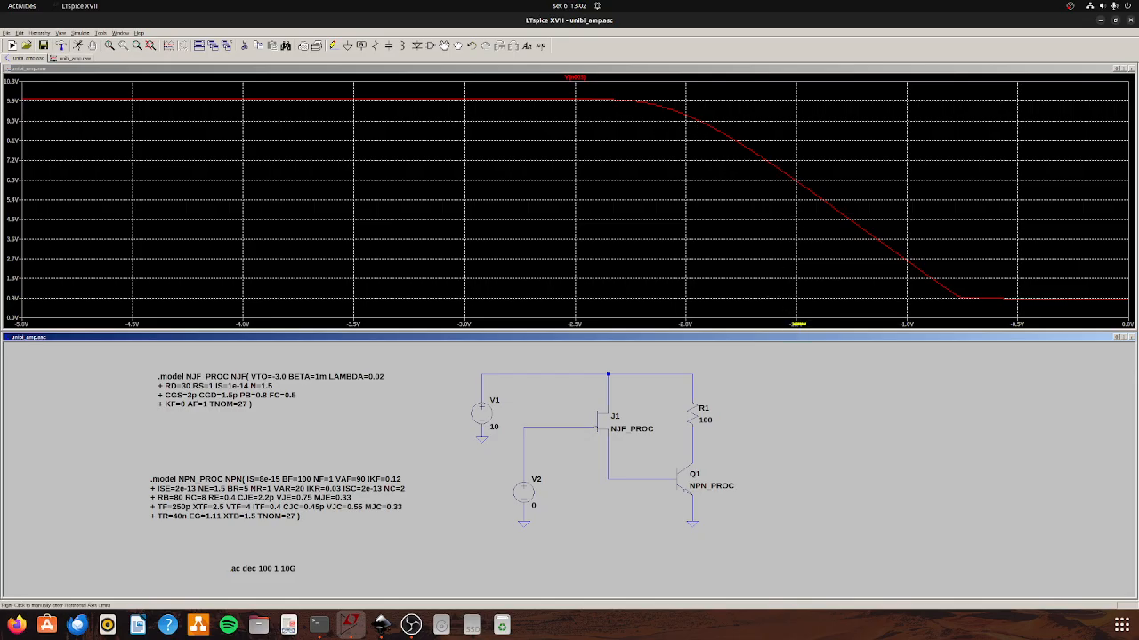
right_click(531, 492)
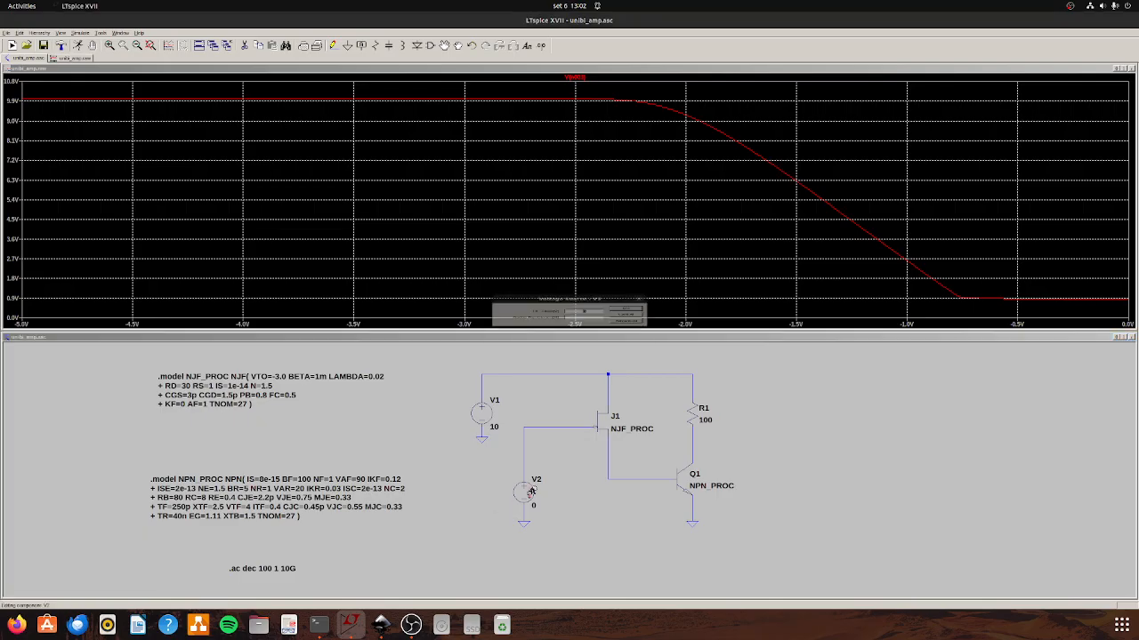
click(627, 330)
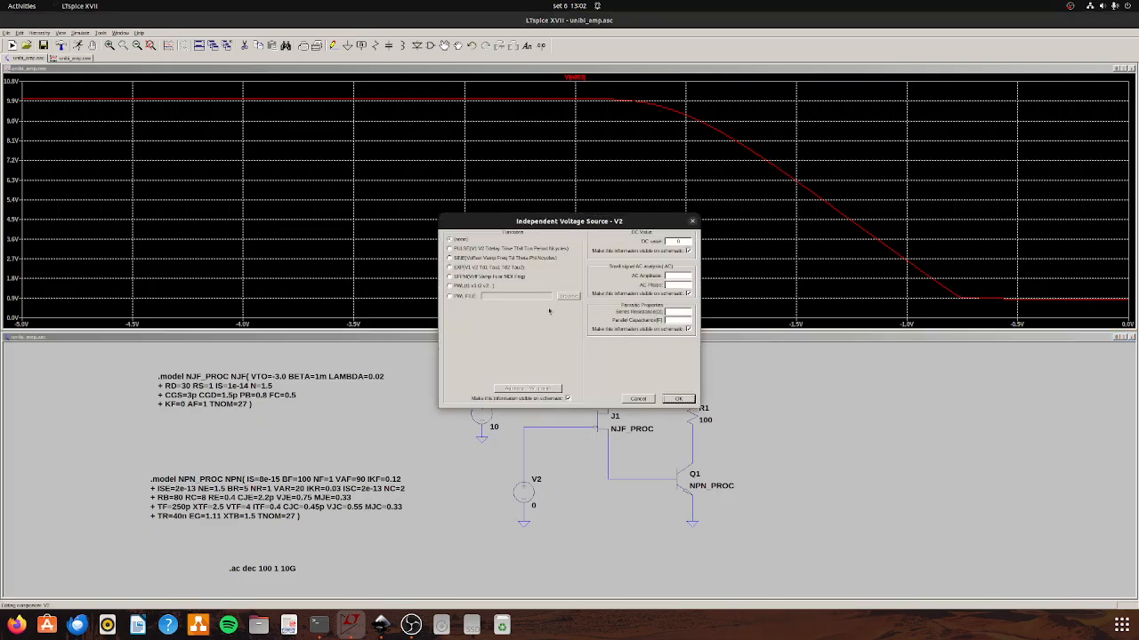
click(465, 259)
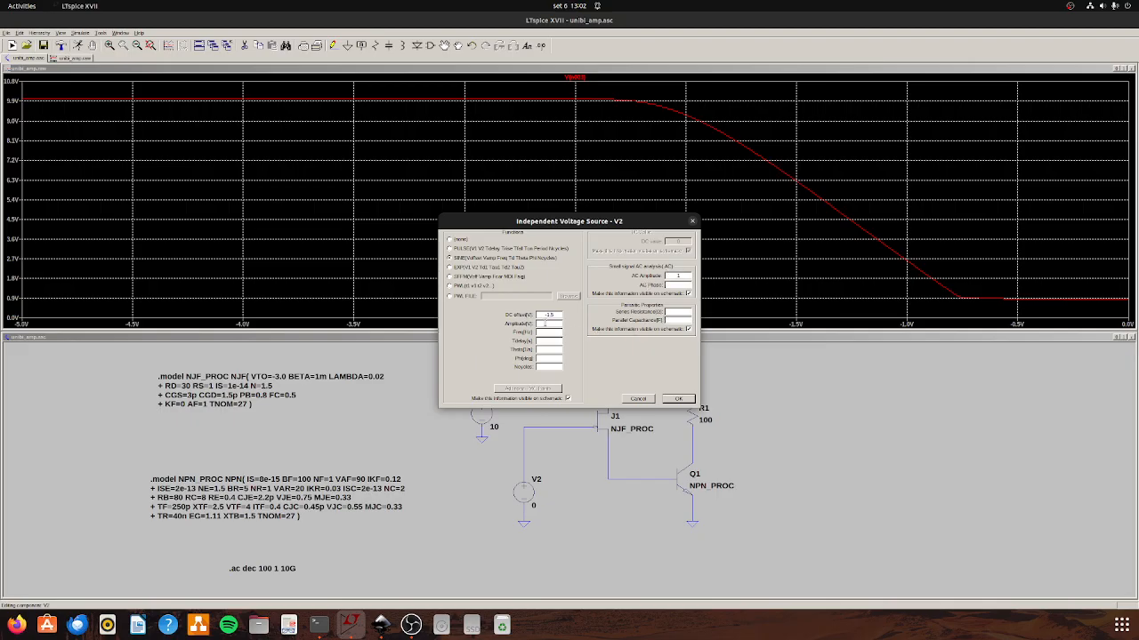
click(676, 399)
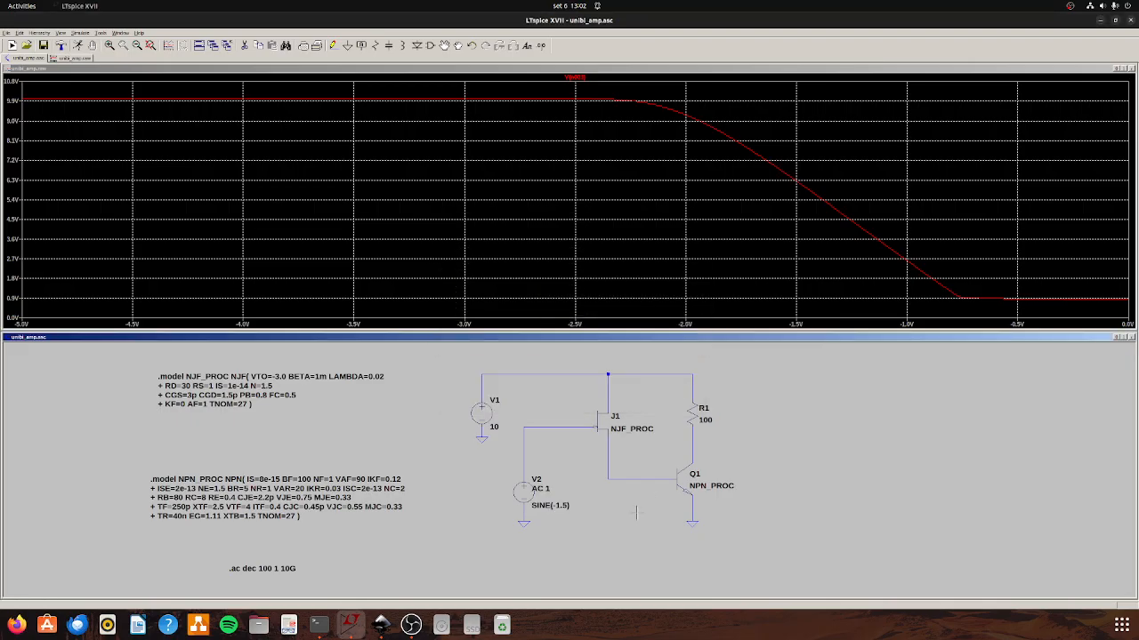
click(78, 46)
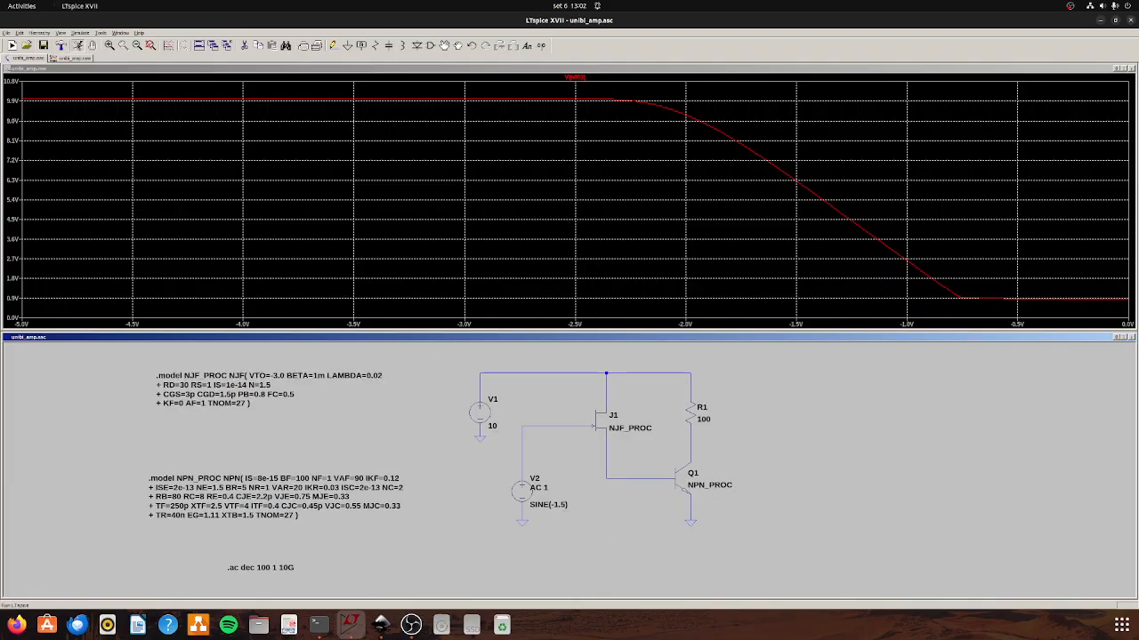
Plot the AC voltage at Q1's collector, and rerun the analysis with R1 set to 1k.
click(691, 442)
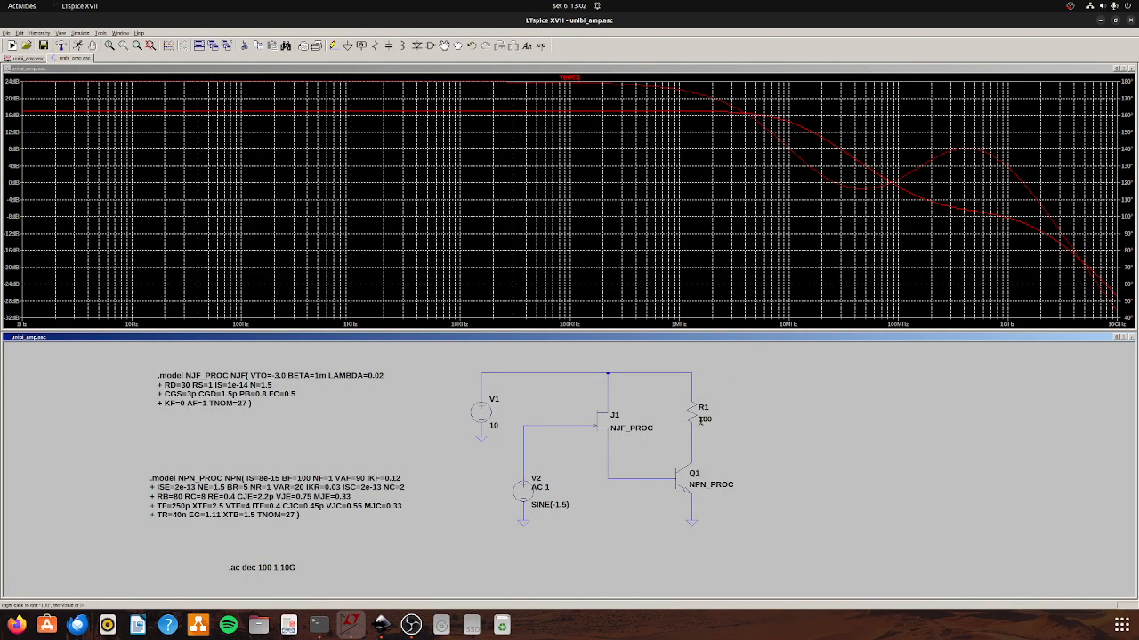
right_click(688, 414)
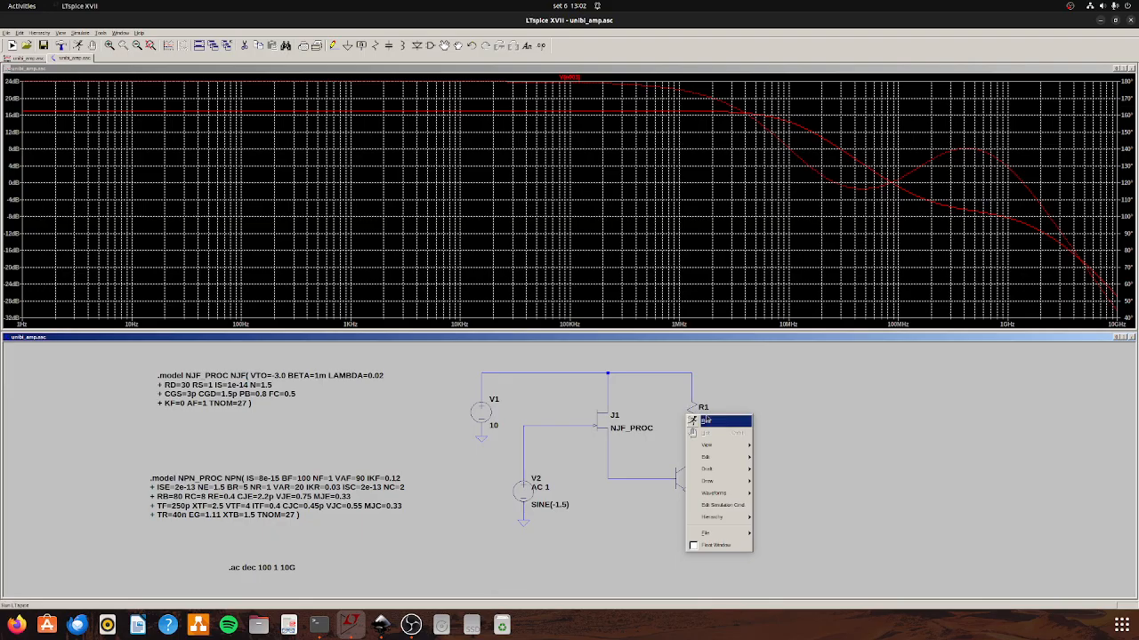
click(722, 403)
right_click(691, 411)
click(611, 325)
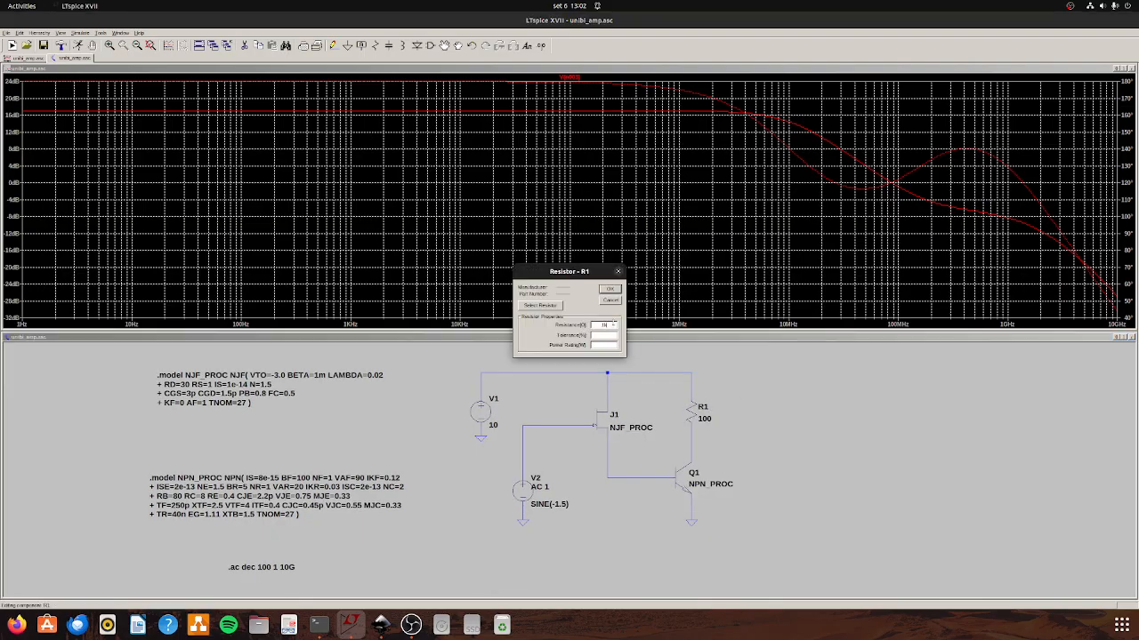
click(605, 292)
click(80, 46)
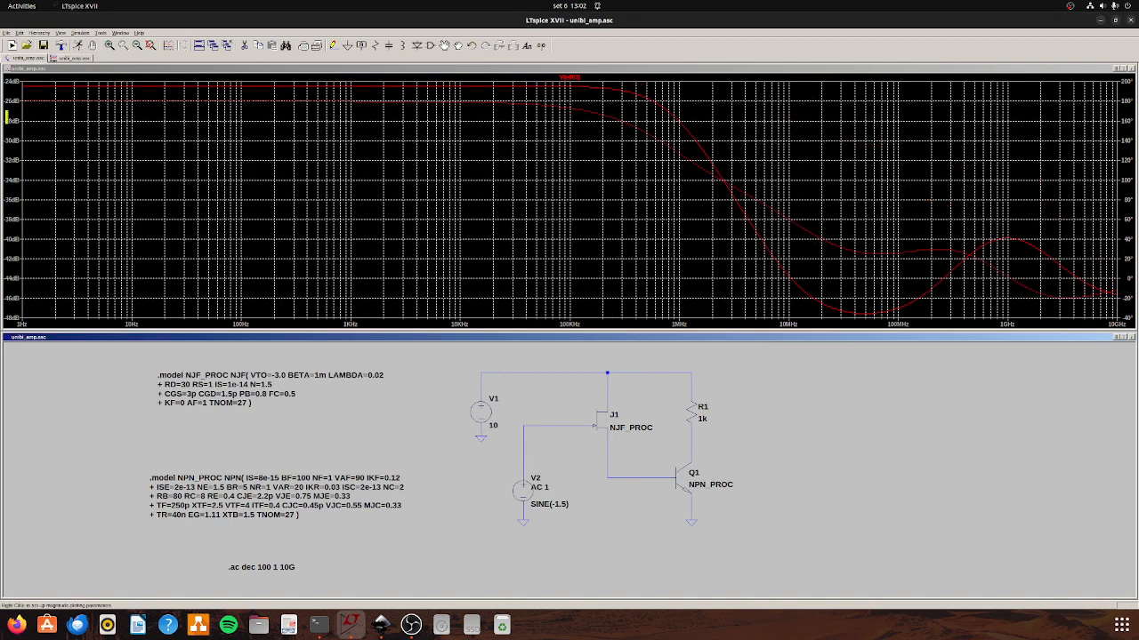
Set R1 to 200 ohms and rerun the AC analysis to plot the collector voltage.
right_click(693, 416)
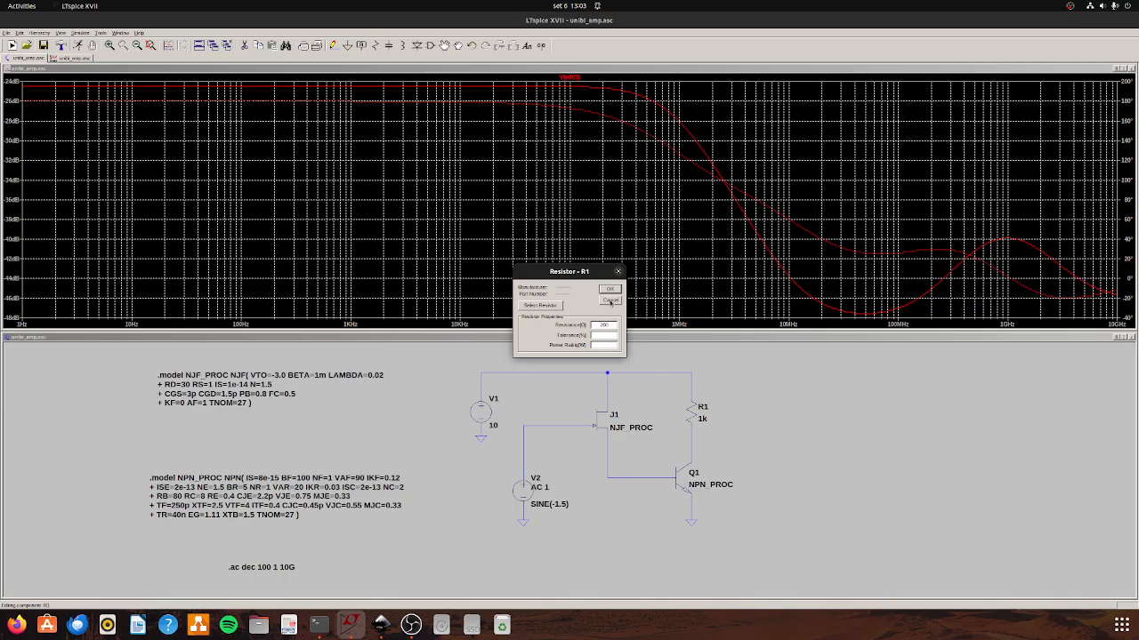
key(Return)
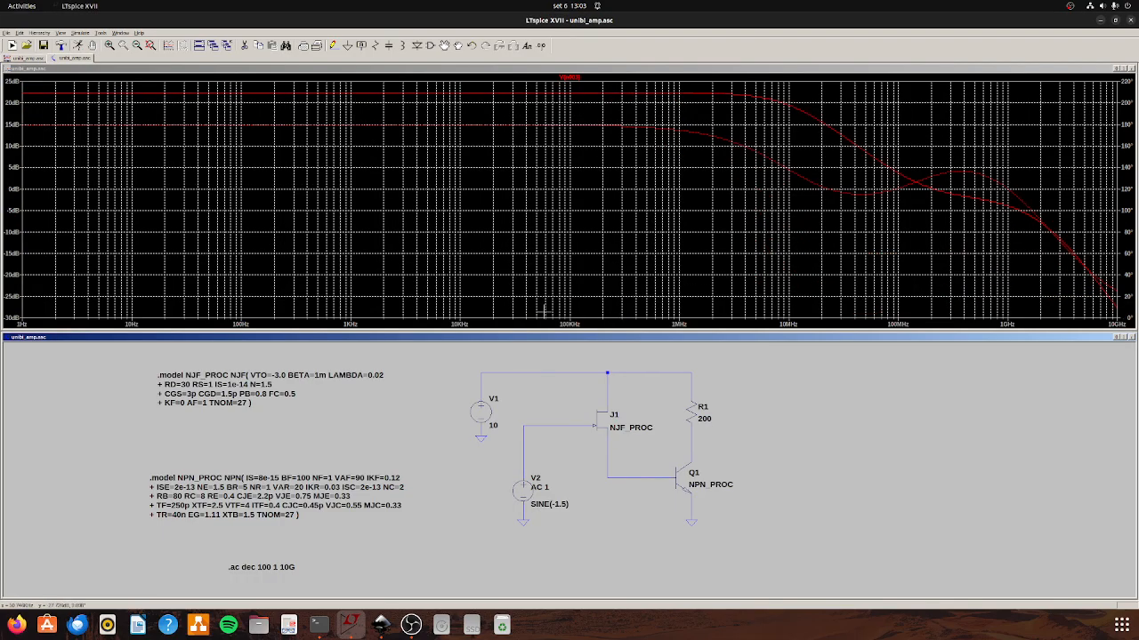
click(693, 436)
Add a load capacitor wired between Q1's collector node and its own ground.
key(c)
click(754, 447)
click(691, 446)
key(g)
click(754, 482)
click(332, 46)
click(755, 483)
click(754, 461)
key(Escape)
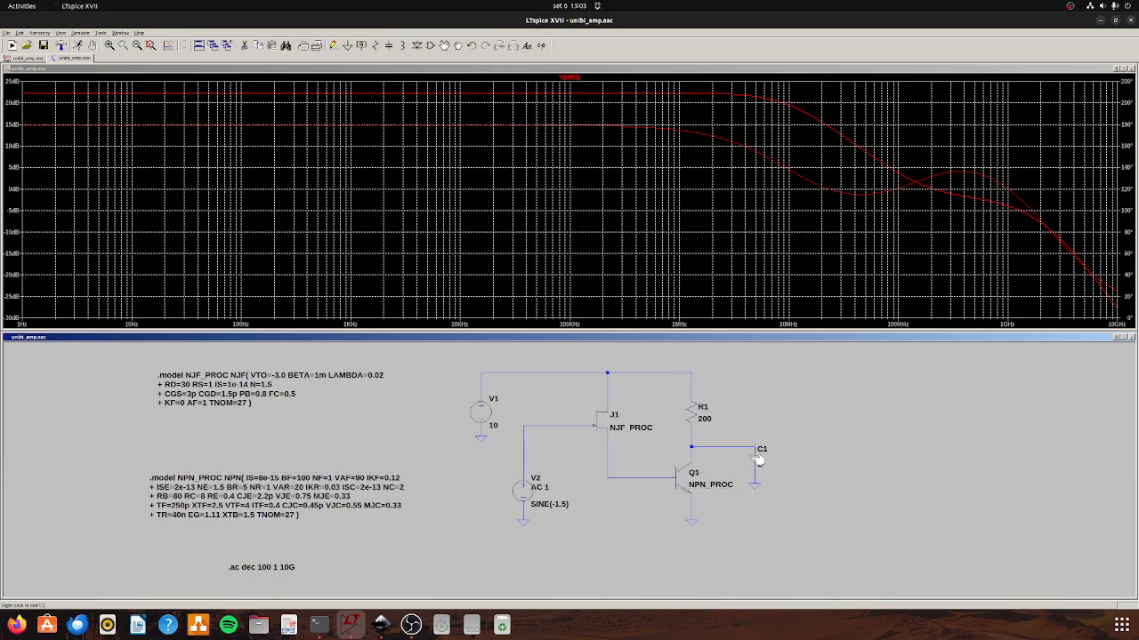
Set the load capacitor to 10p and rerun the AC analysis.
right_click(757, 461)
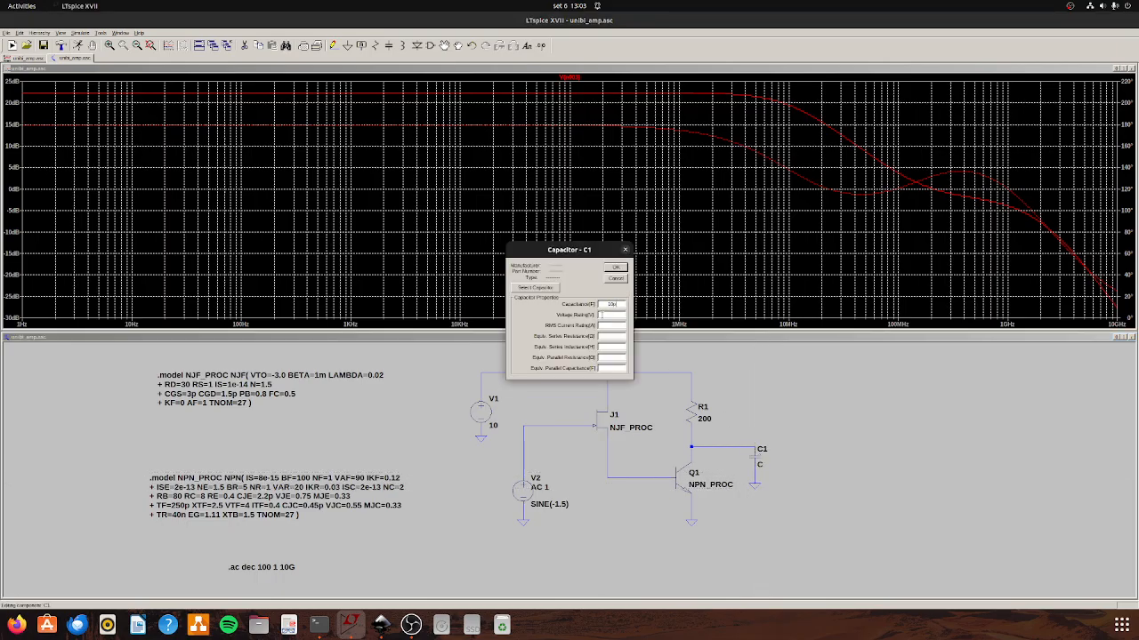
click(618, 270)
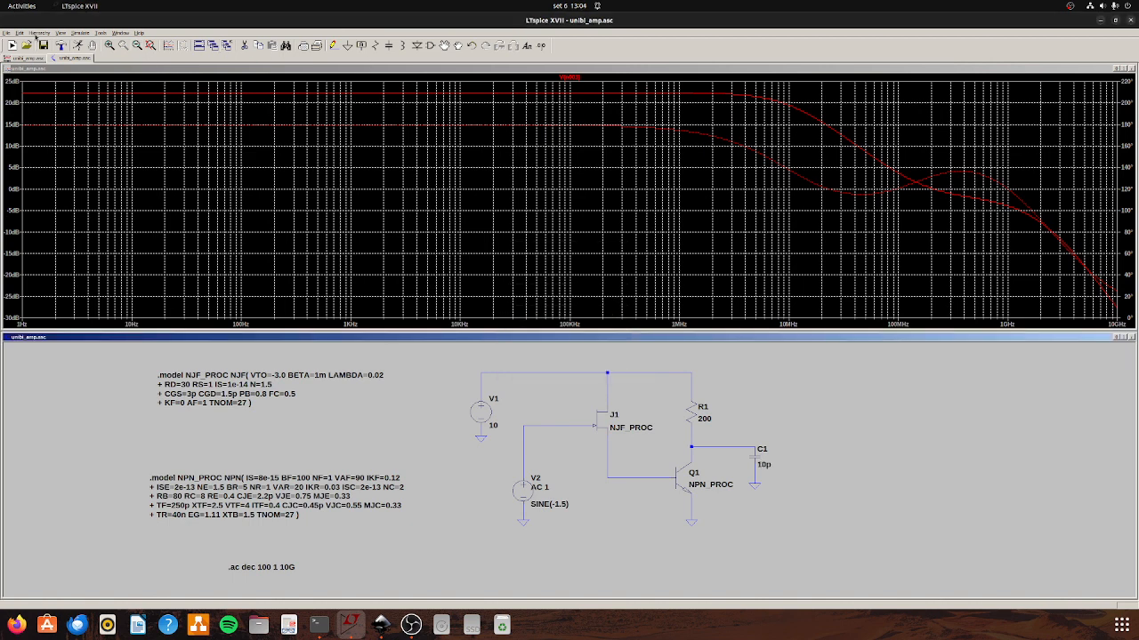
right_click(693, 411)
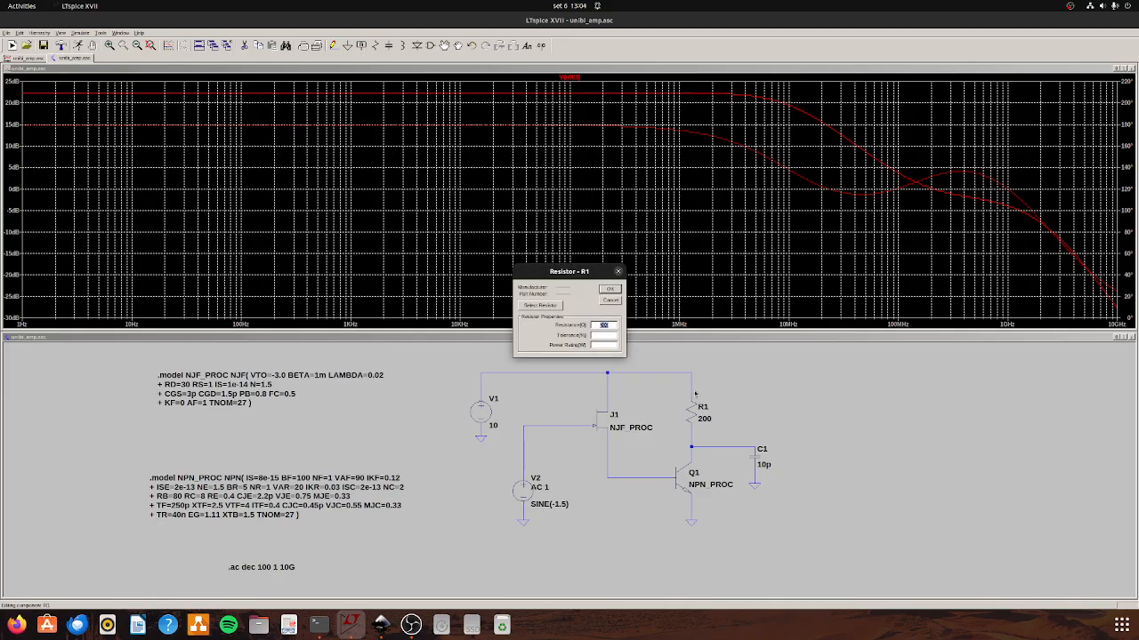
click(611, 290)
click(79, 46)
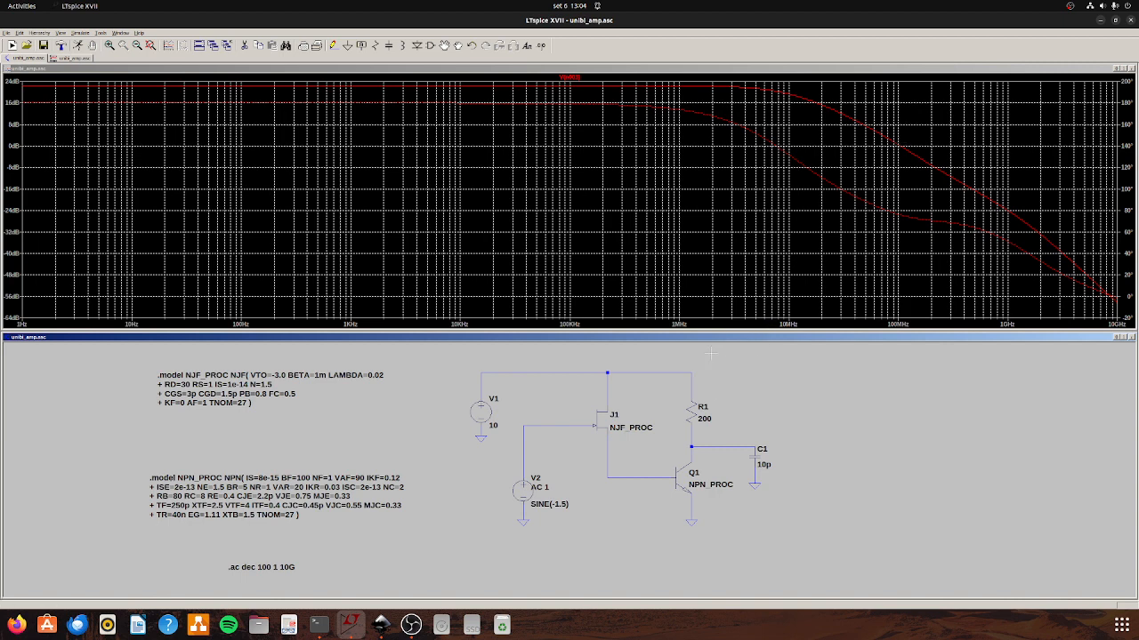
Set R1 to 100 ohms and rerun the AC analysis with the load capacitor in place.
right_click(691, 409)
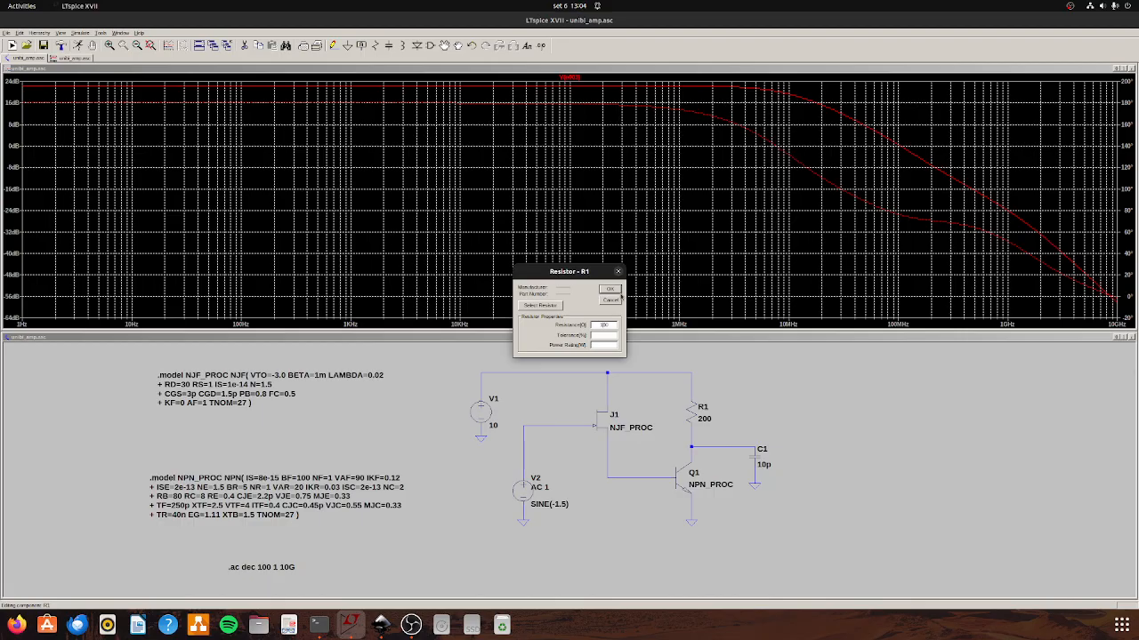
click(611, 290)
click(78, 45)
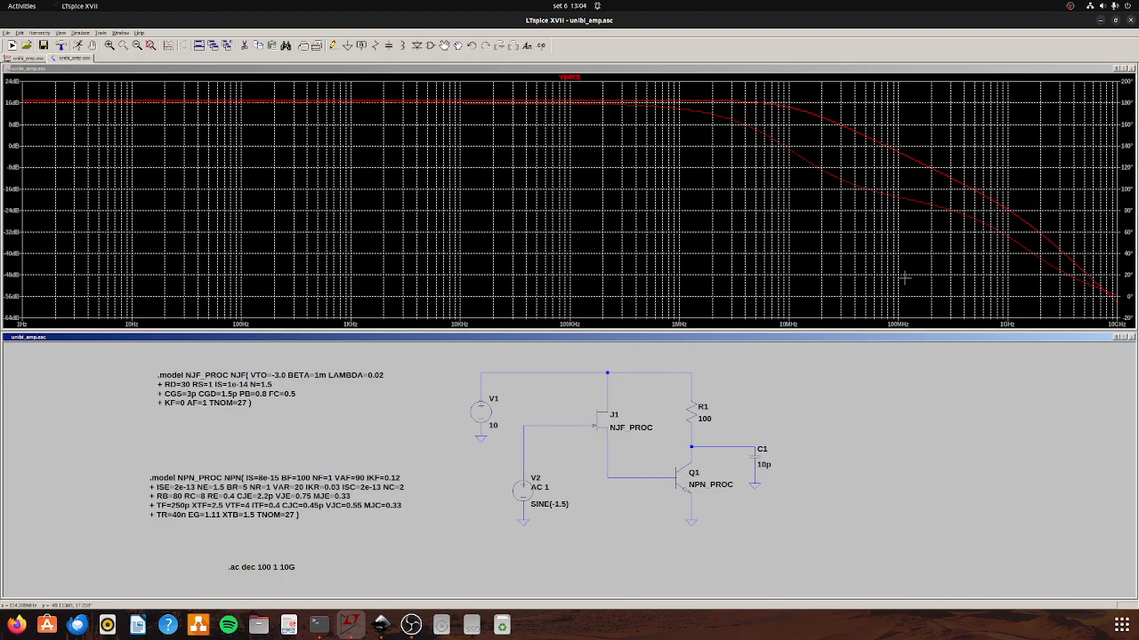
Give V2's sine source an amplitude of 0.1 V and a frequency of 1Mega.
scroll(812, 527, down, 1)
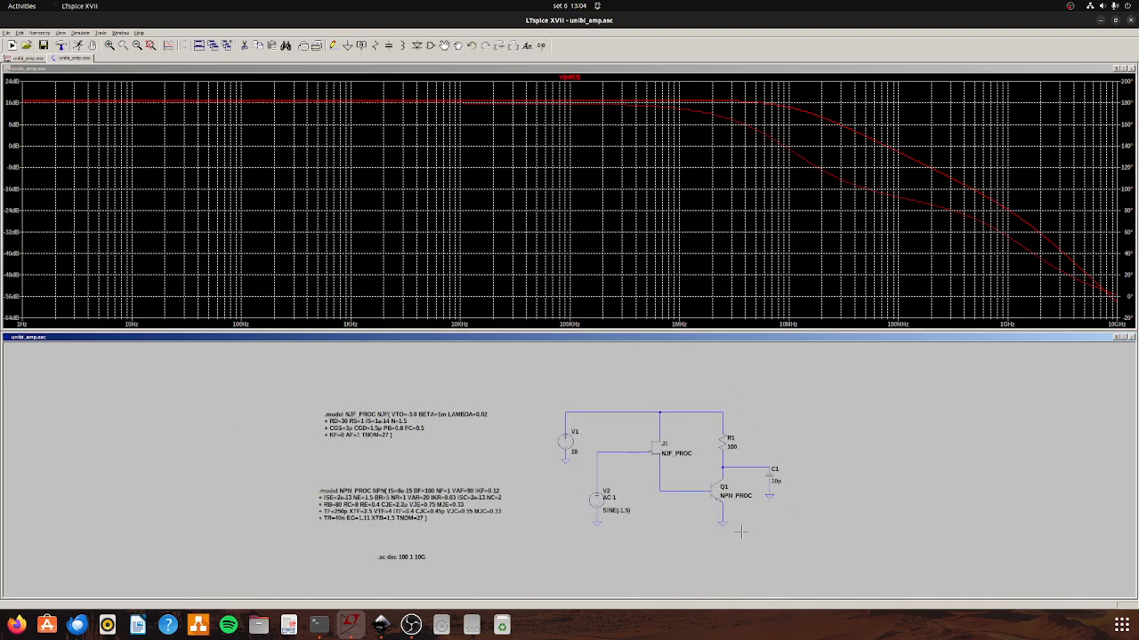
scroll(565, 505, up, 1)
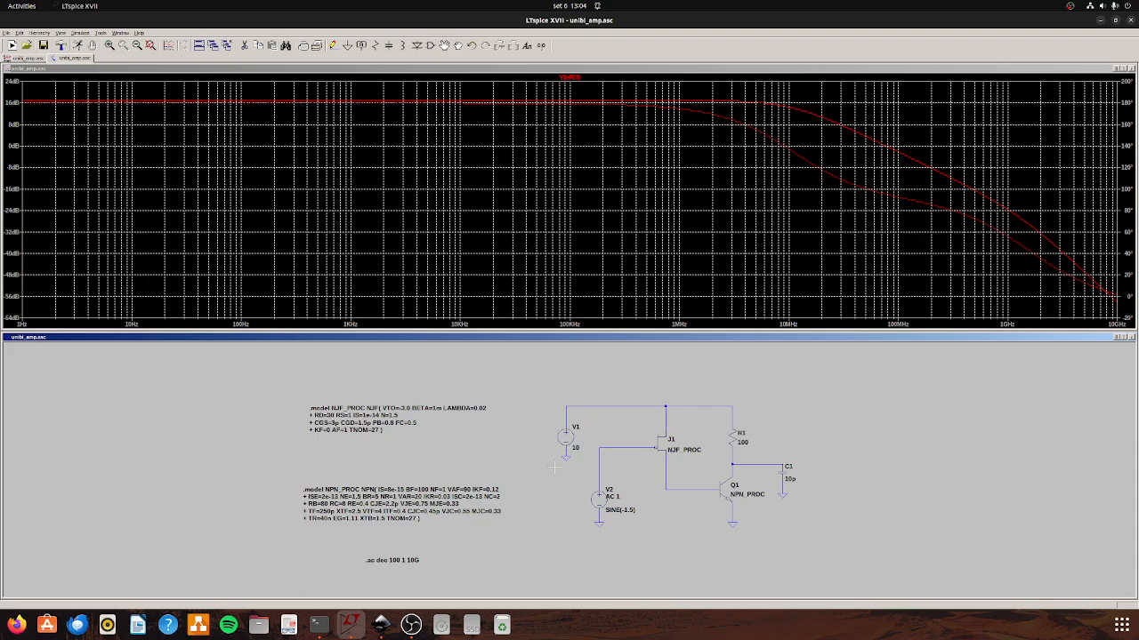
right_click(598, 498)
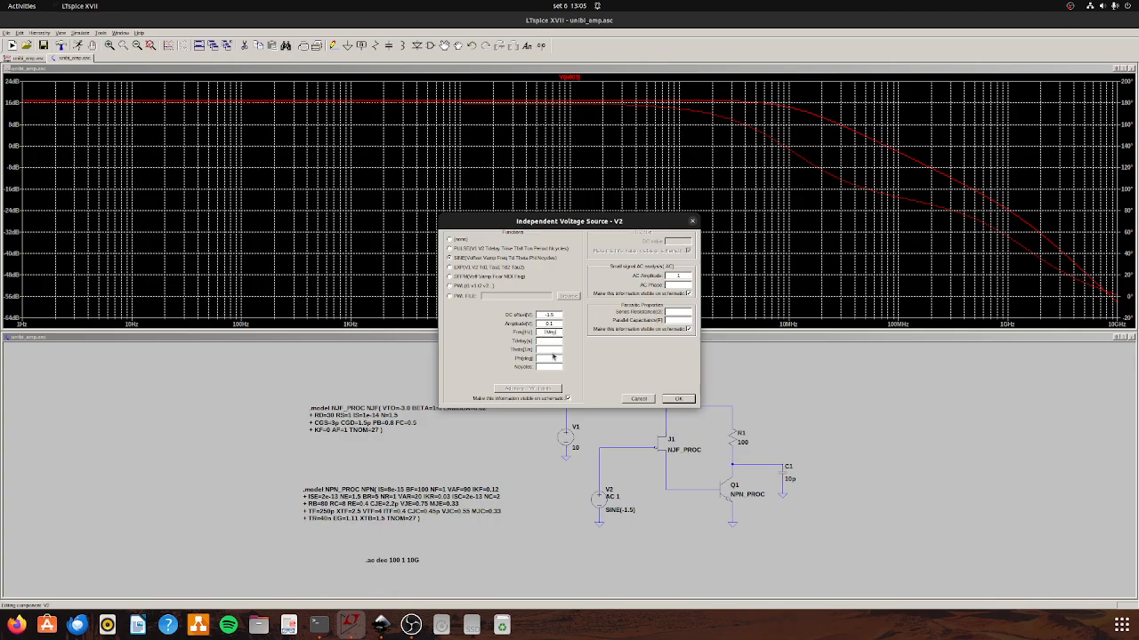
click(677, 397)
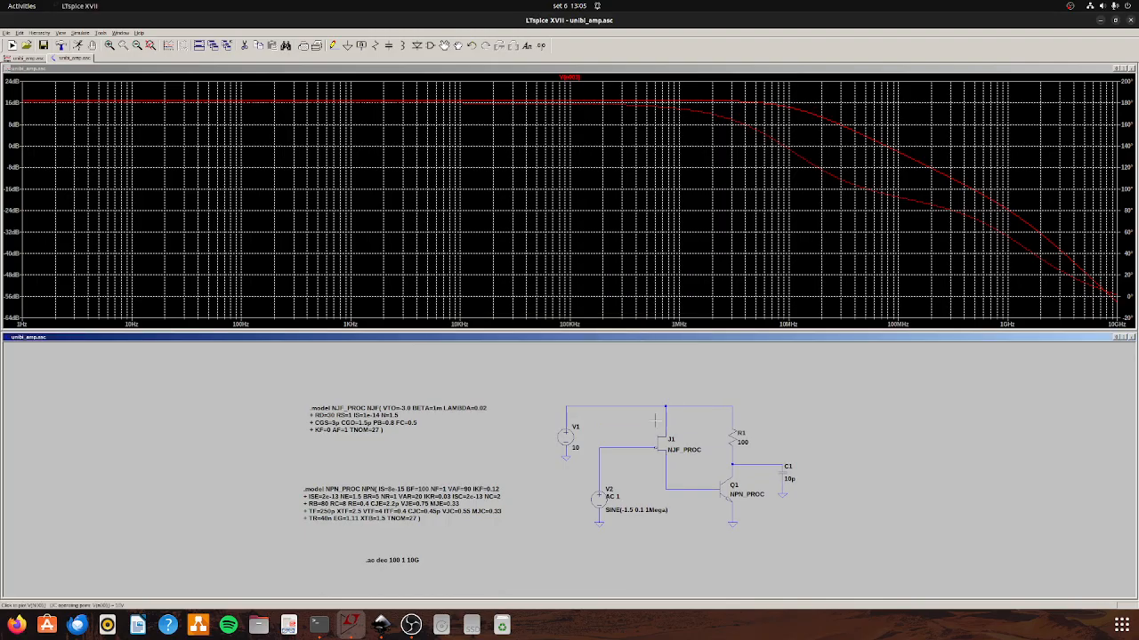
Change the simulation command to a transient analysis with stop time 5u, data saving from 0 and maximum timestep 100p.
right_click(373, 562)
click(363, 566)
right_click(382, 559)
click(379, 561)
right_click(384, 560)
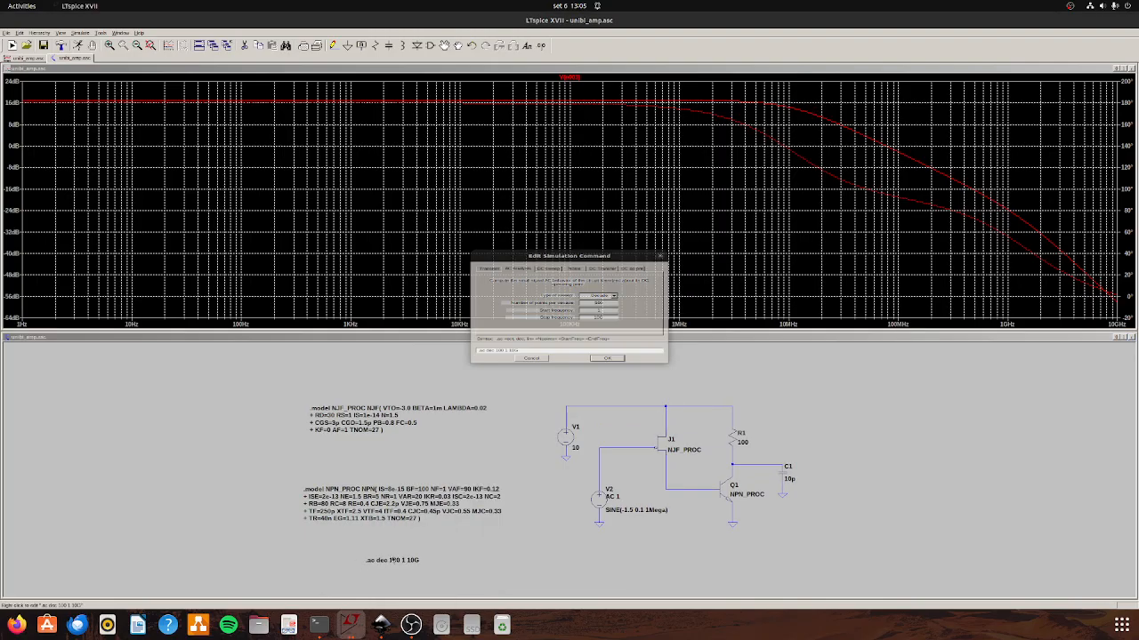
click(488, 254)
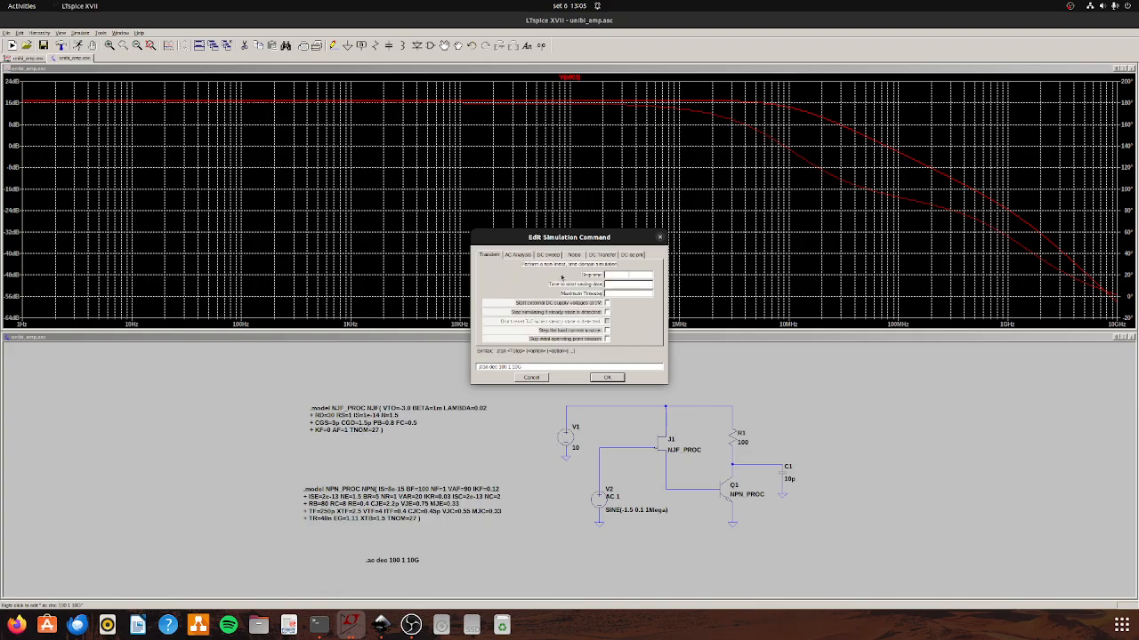
text(20)
text(5)
click(610, 378)
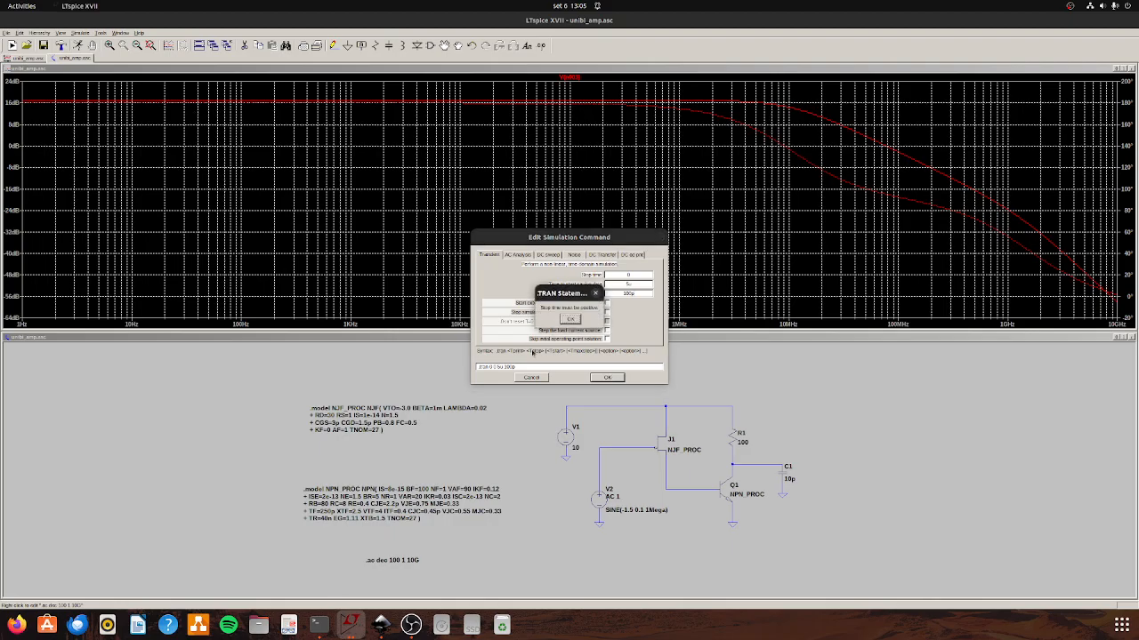
click(572, 318)
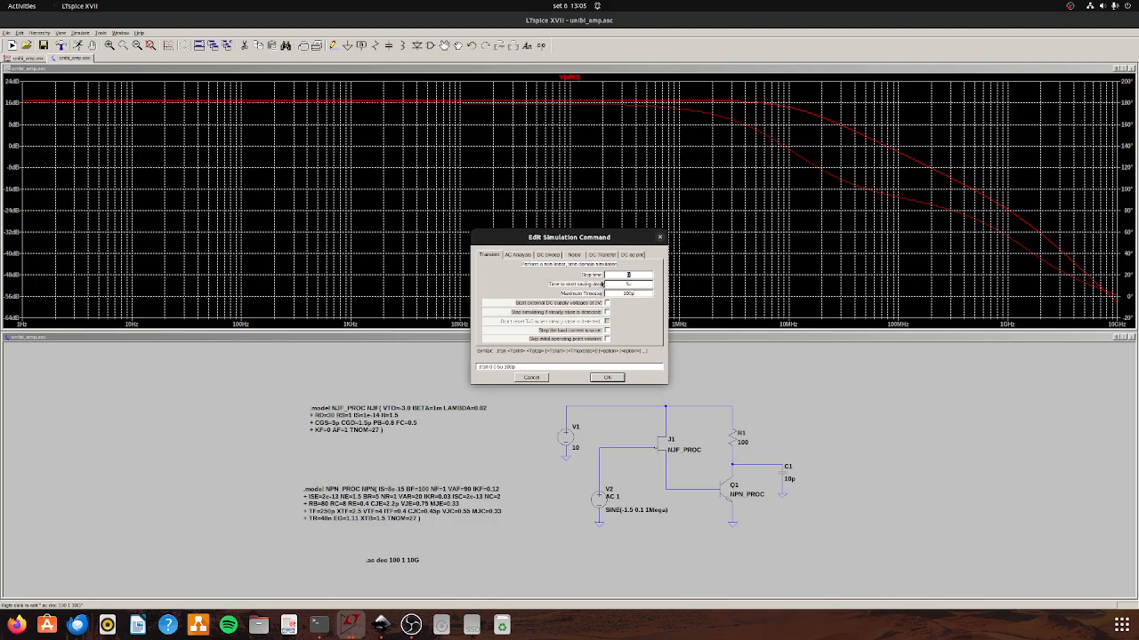
text(0 5u 0 100p)
click(600, 375)
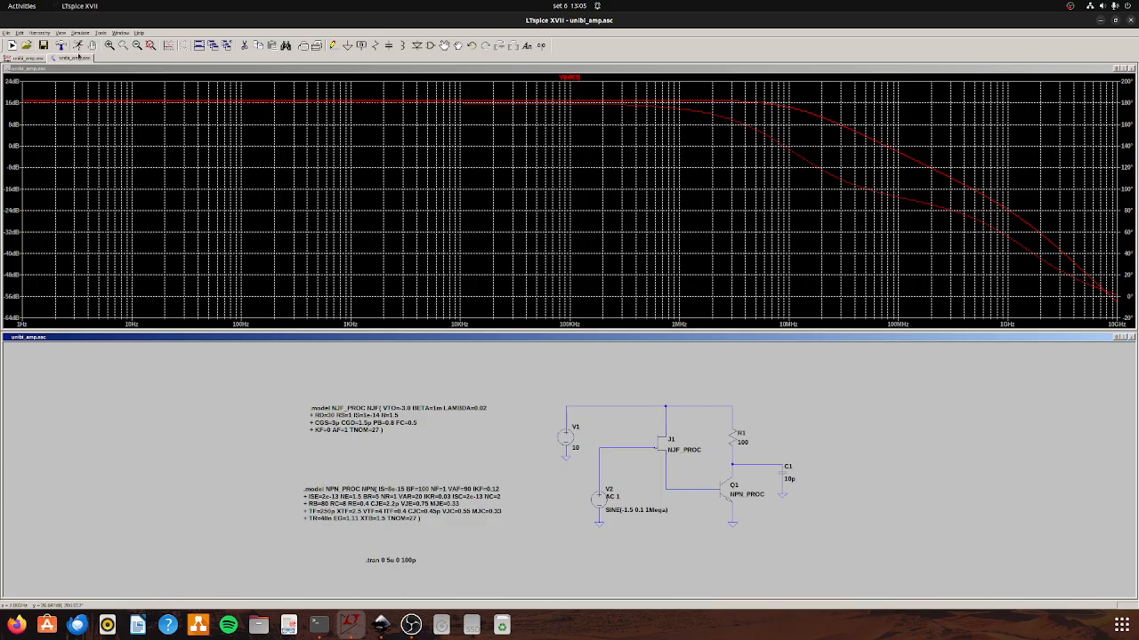
Run the transient analysis and plot J1's gate voltage, then Q1's collector voltage on its own.
click(79, 46)
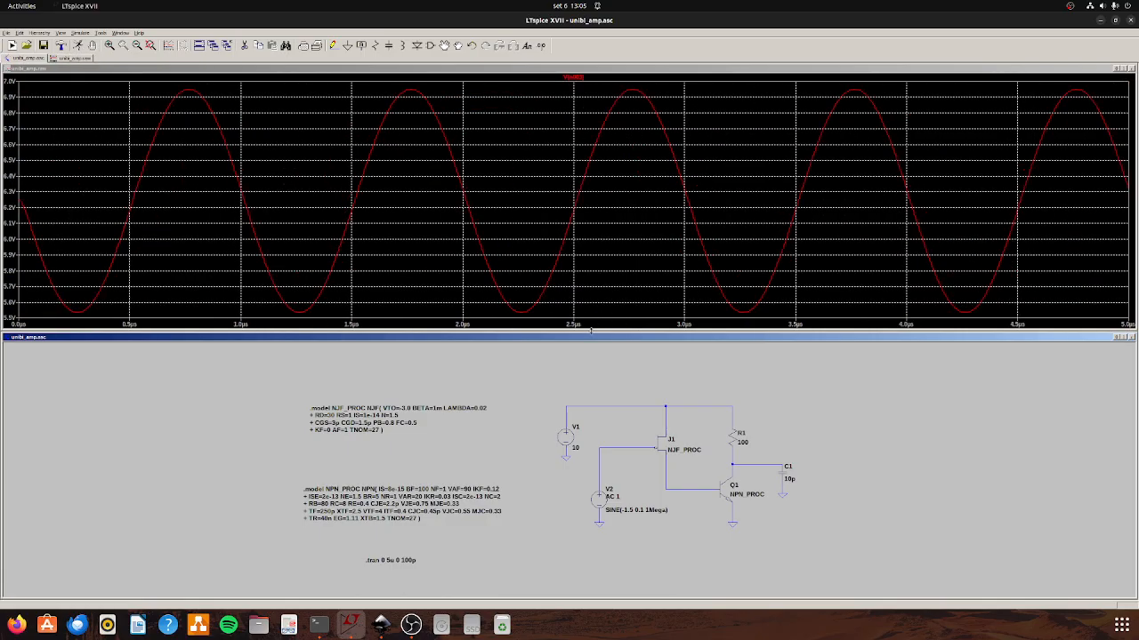
click(621, 449)
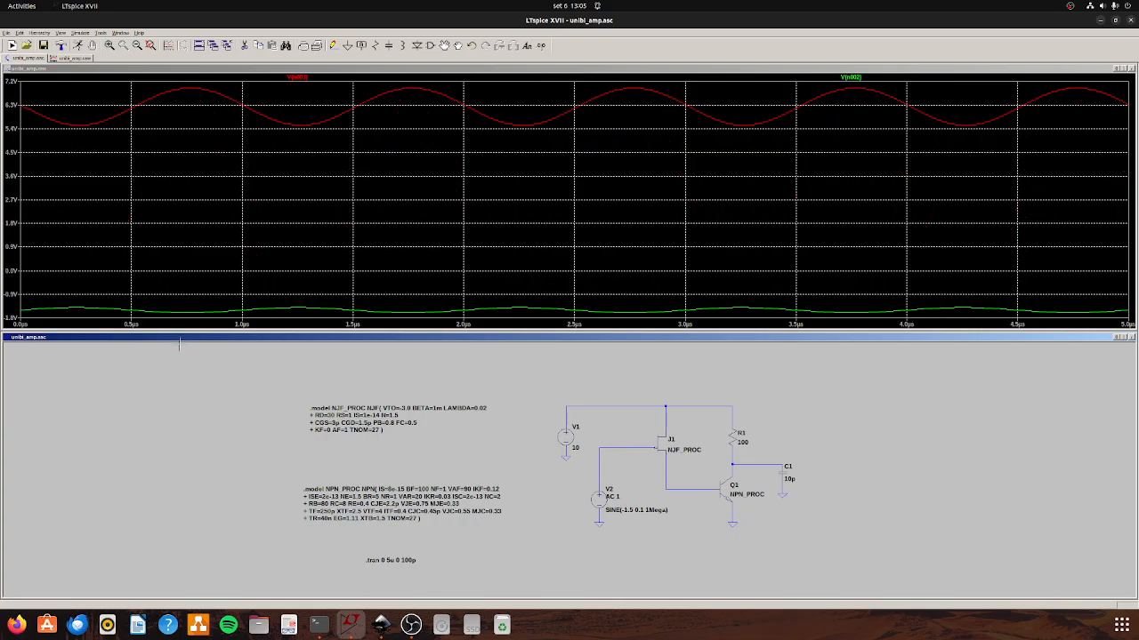
click(627, 449)
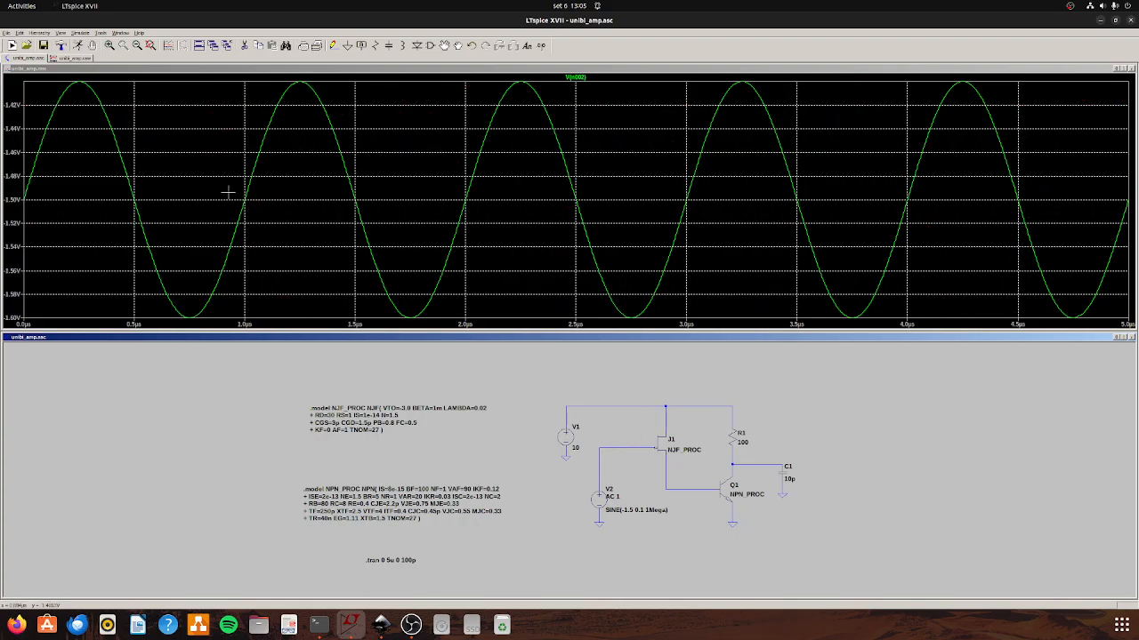
click(765, 461)
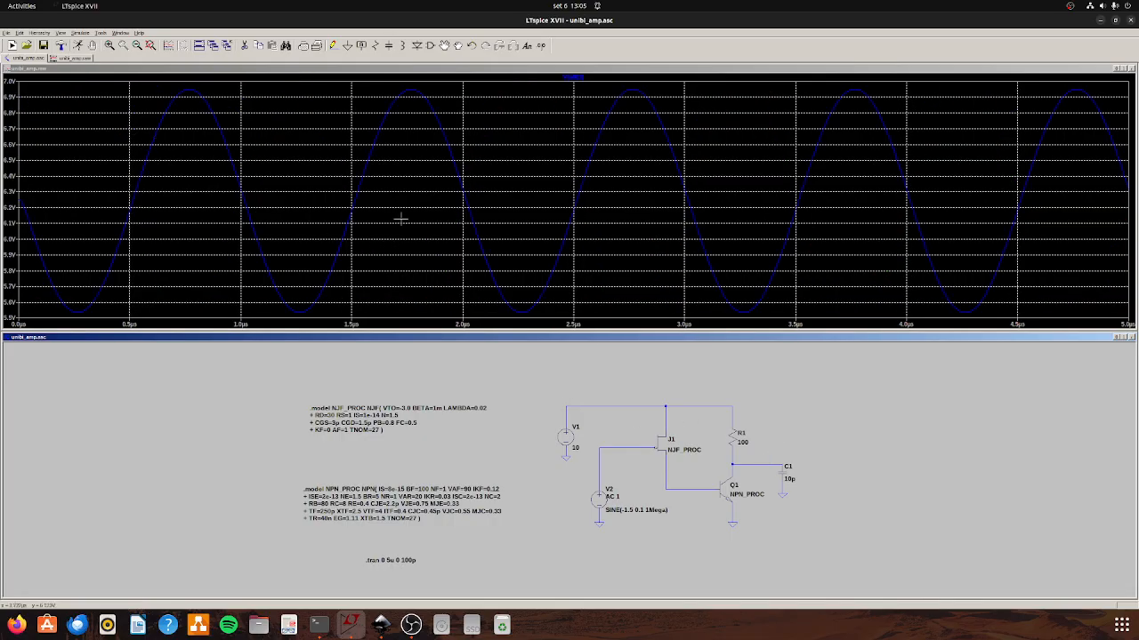
Compute the FFT of the collector voltage V(n003) over the full simulation data, examine its harmonics, and close the spectrum.
drag(307, 99, 630, 330)
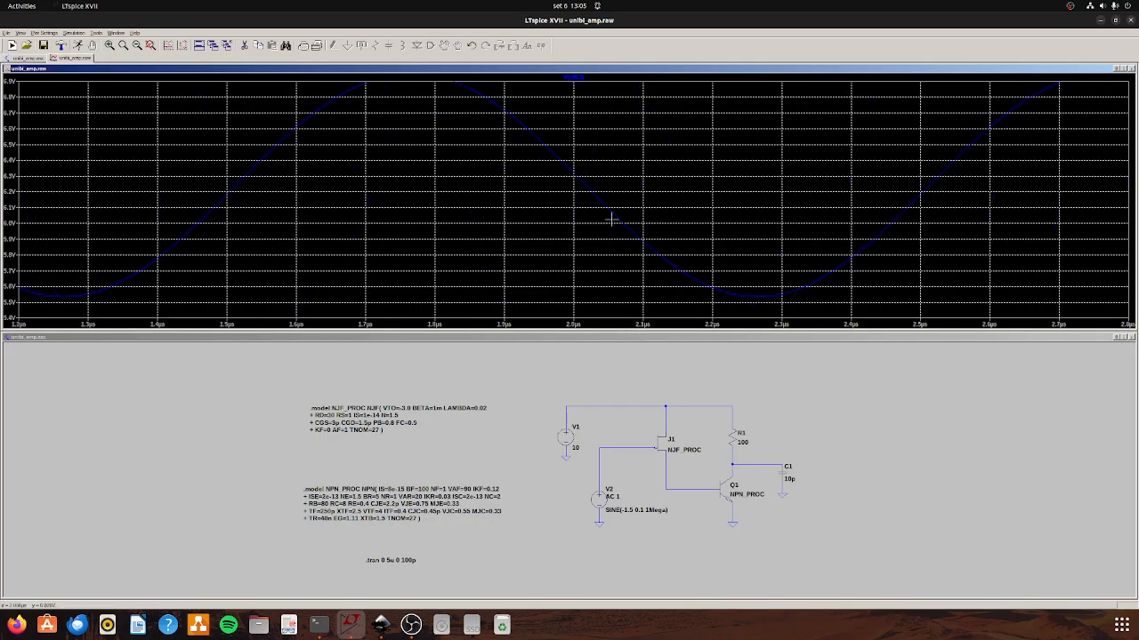
click(168, 46)
key(Escape)
click(141, 46)
click(184, 46)
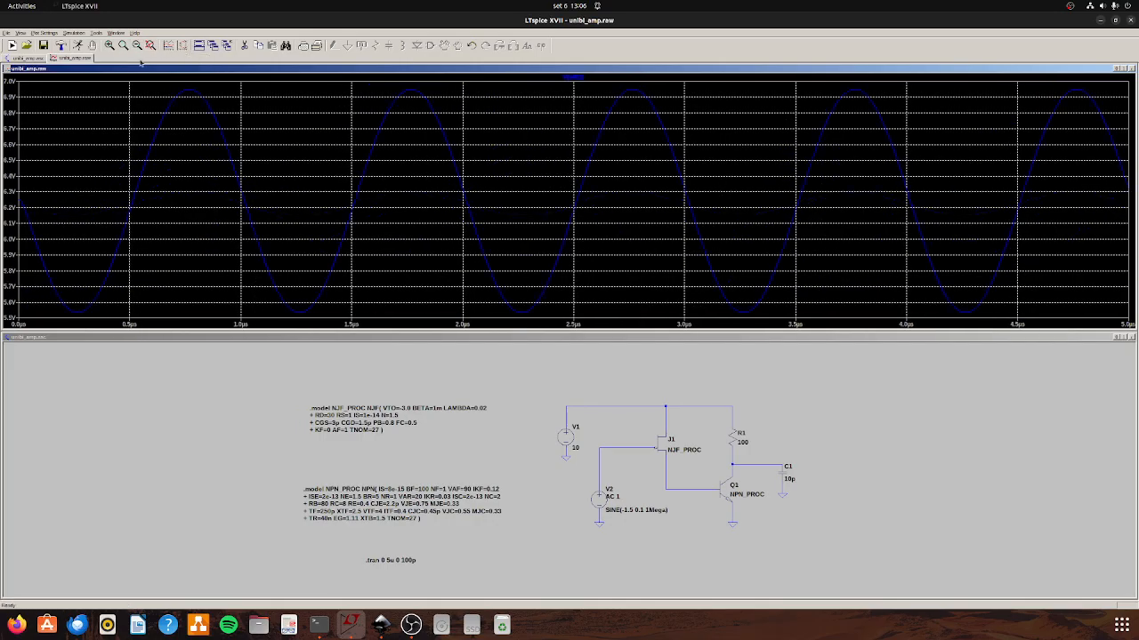
right_click(186, 87)
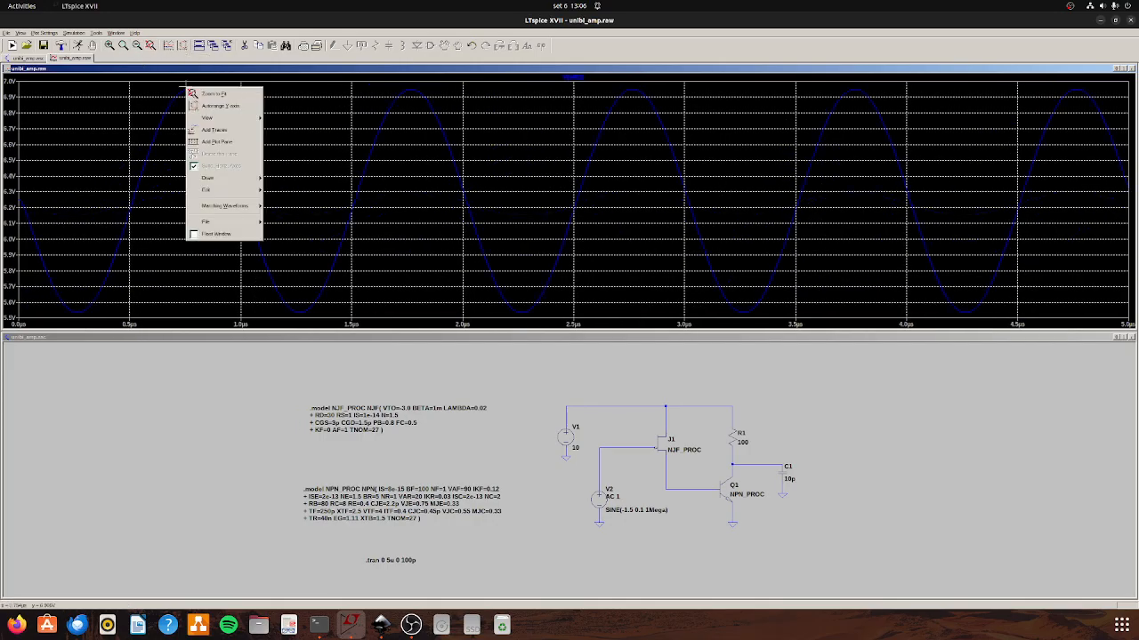
mouse_move(218, 117)
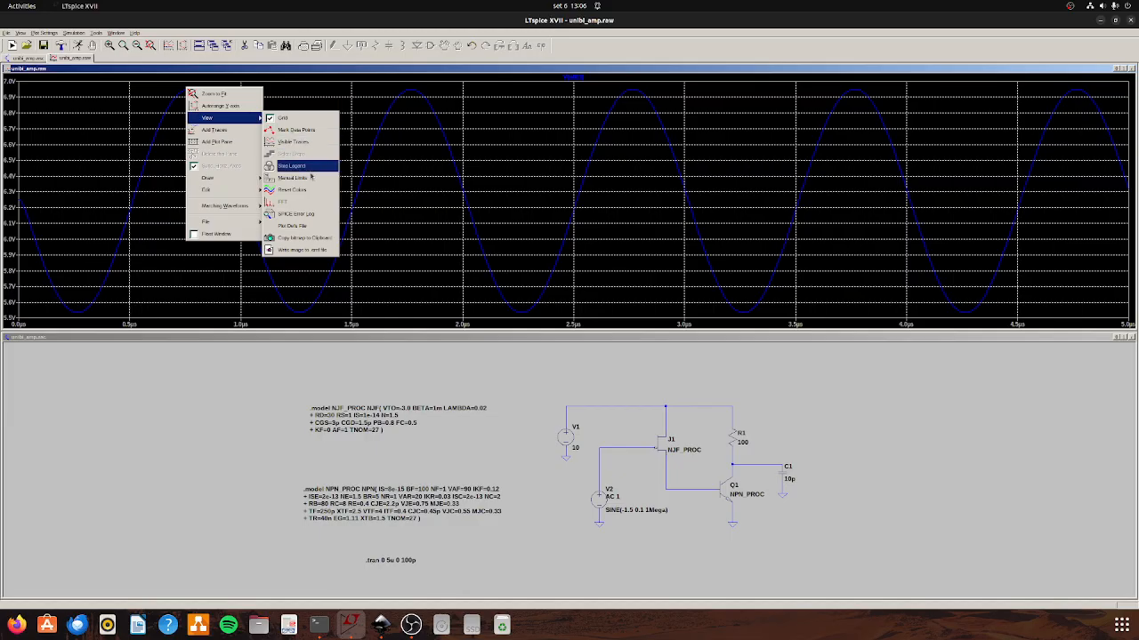
click(310, 201)
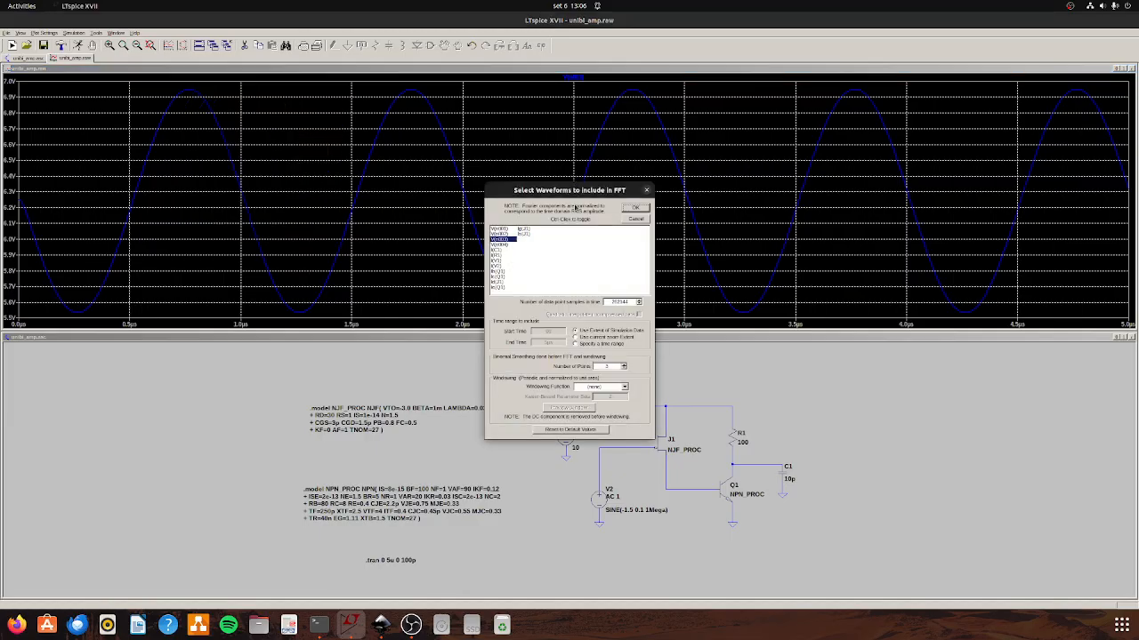
click(635, 207)
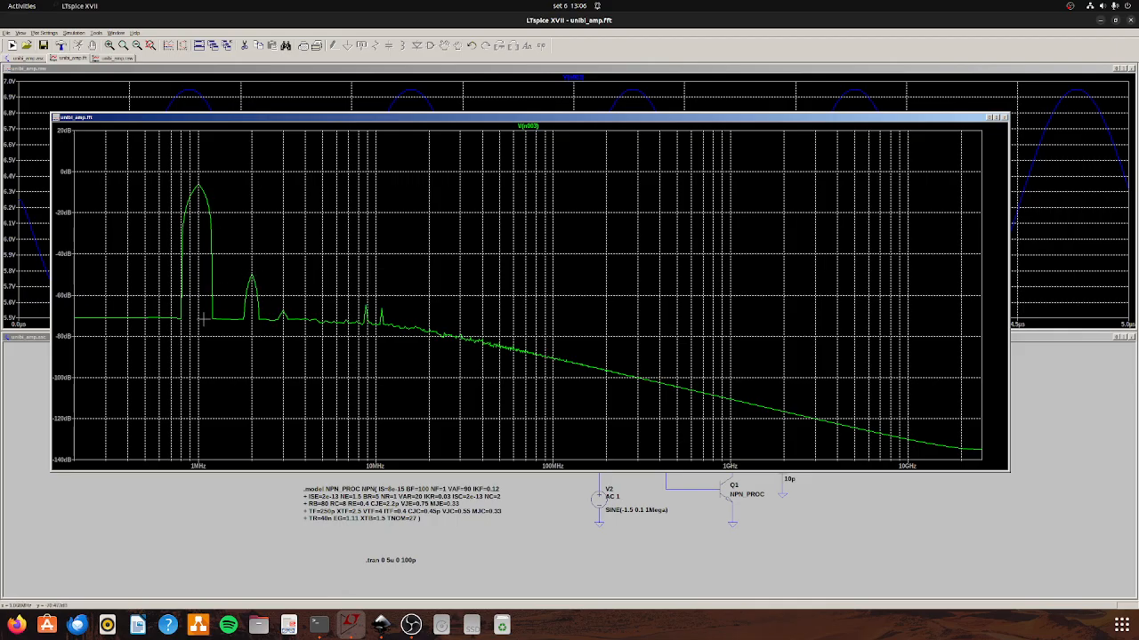
key(ctrl+w)
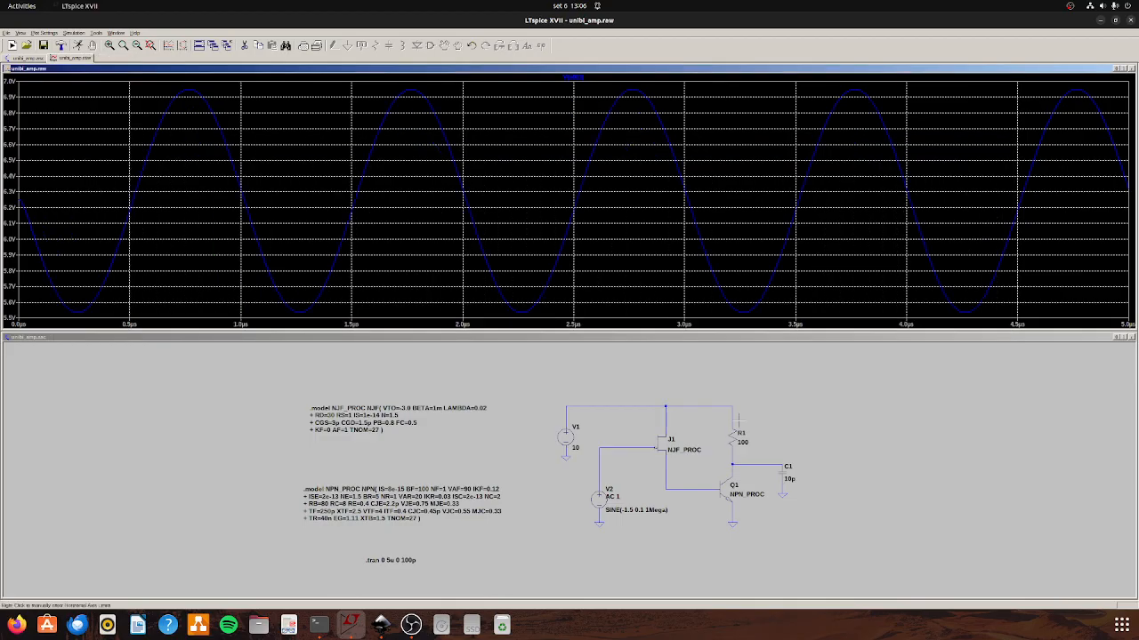
Set the amplitude of V2's sine source to 0.3 V and rerun the transient analysis.
right_click(598, 504)
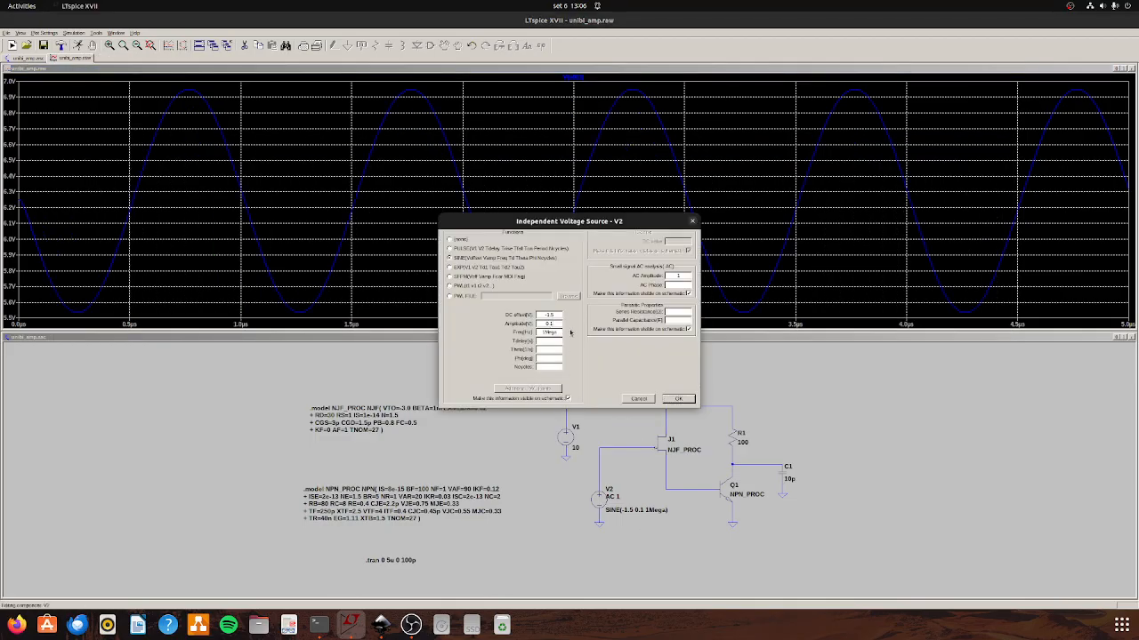
click(673, 399)
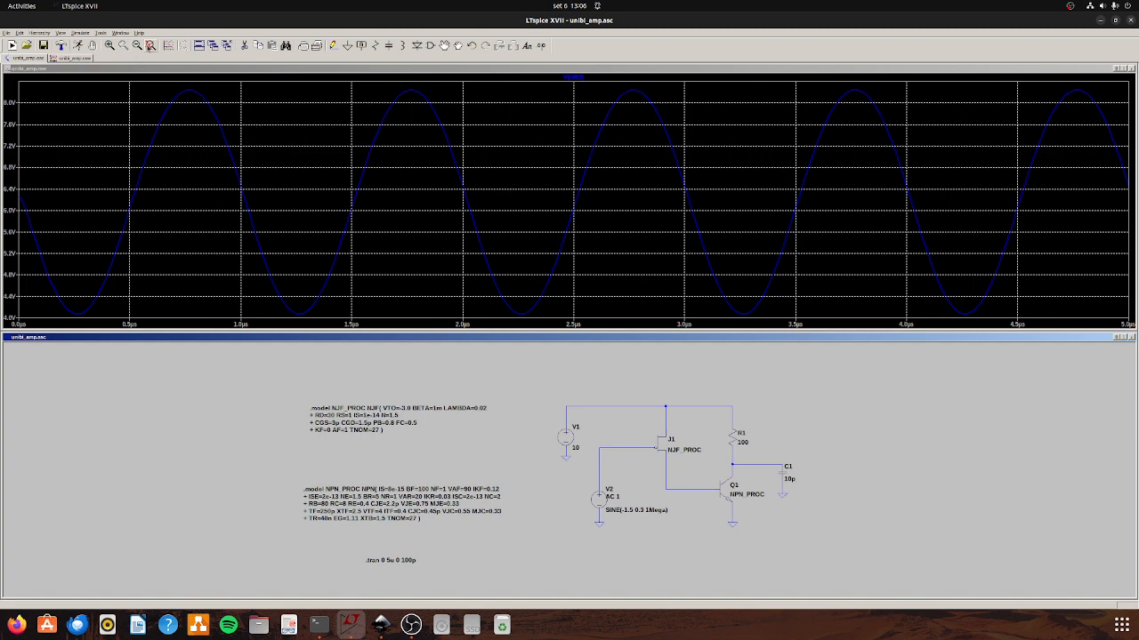
Compute the FFT of collector voltage V(n003) for the 0.3 V input, examine its harmonics, and close the spectrum and waveform windows.
right_click(259, 160)
mouse_move(312, 193)
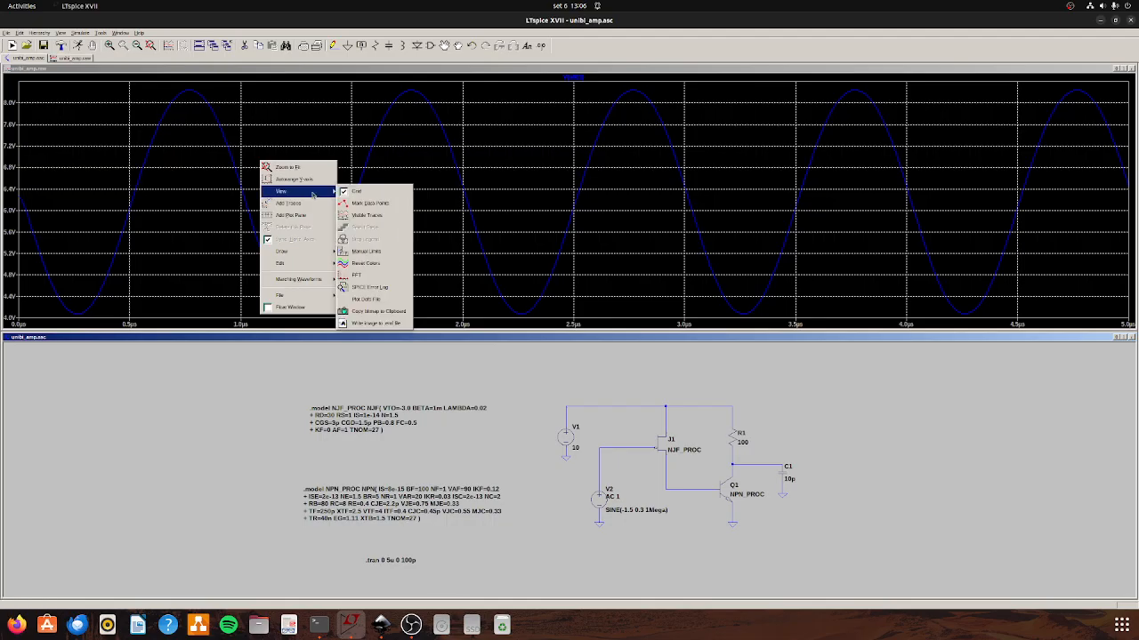
click(388, 274)
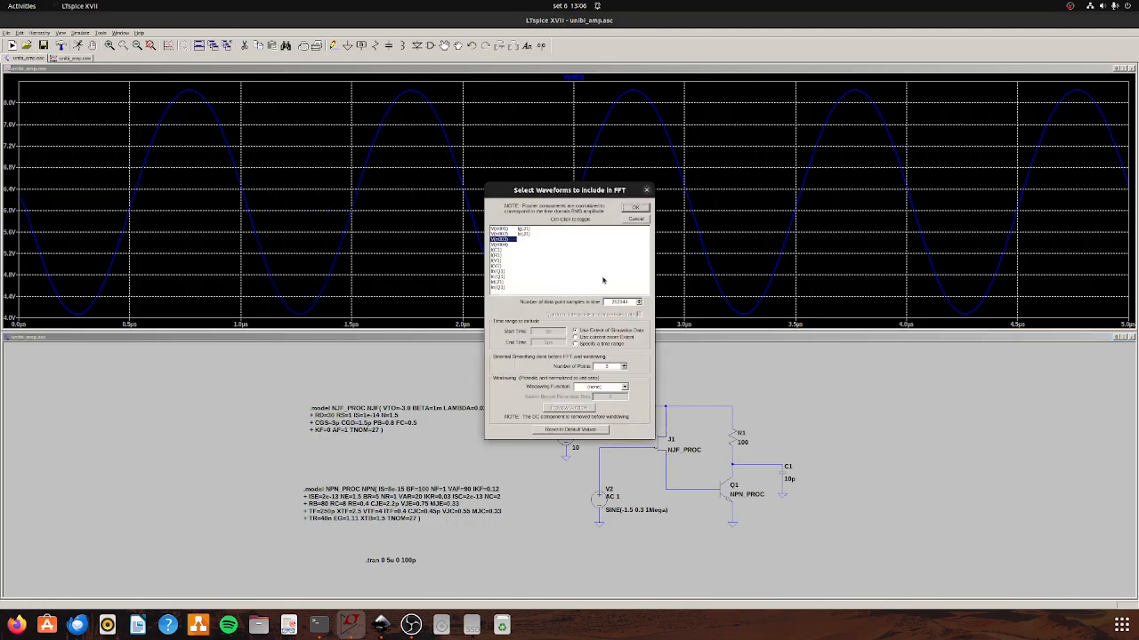
click(634, 206)
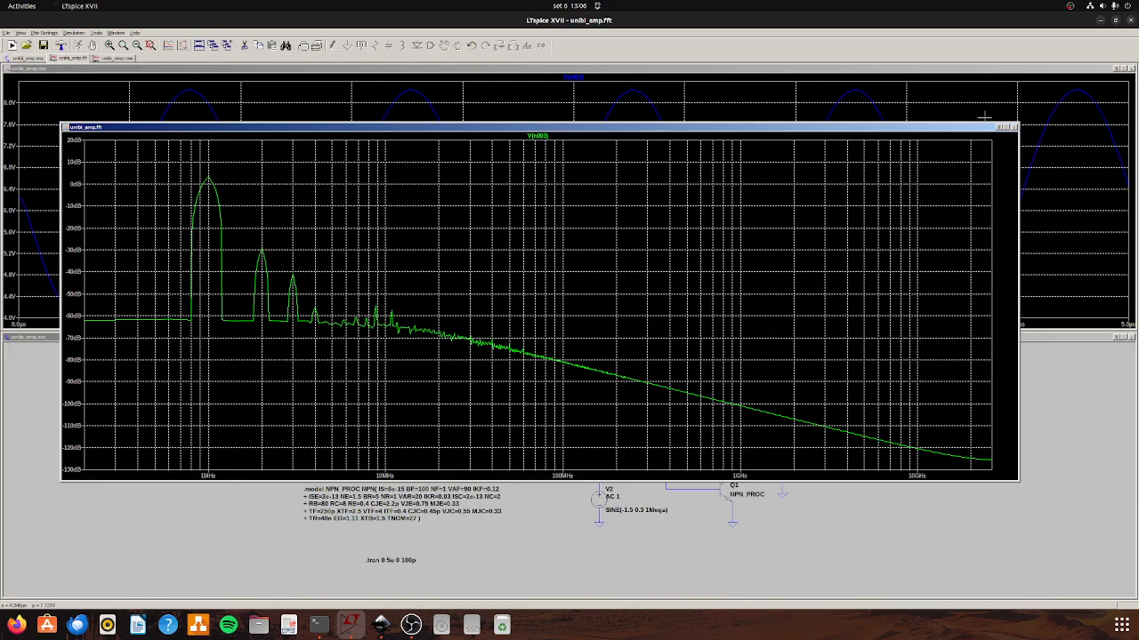
click(1012, 127)
click(1132, 69)
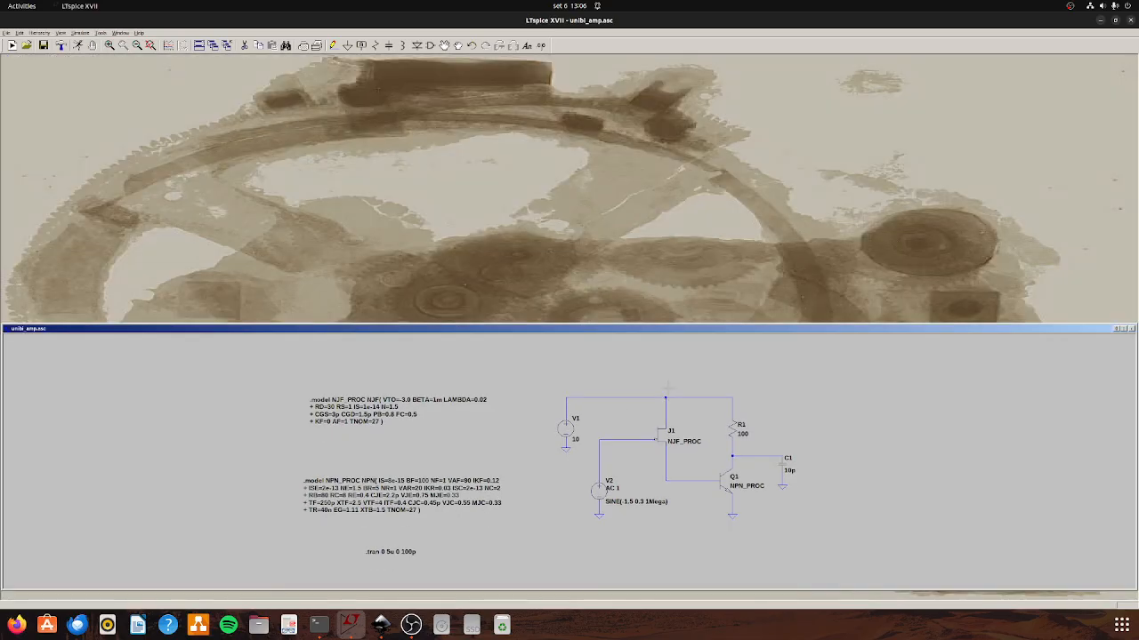
Set V2's sine amplitude to 0.5 V, run the transient analysis, and plot Q1's collector voltage.
right_click(607, 488)
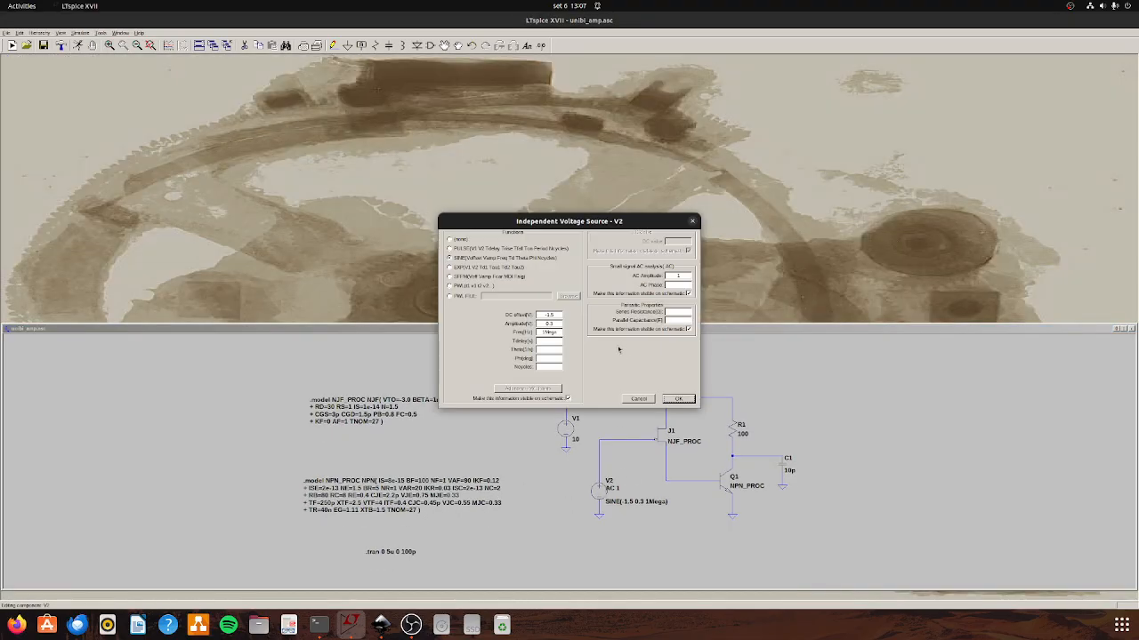
text(5)
click(678, 398)
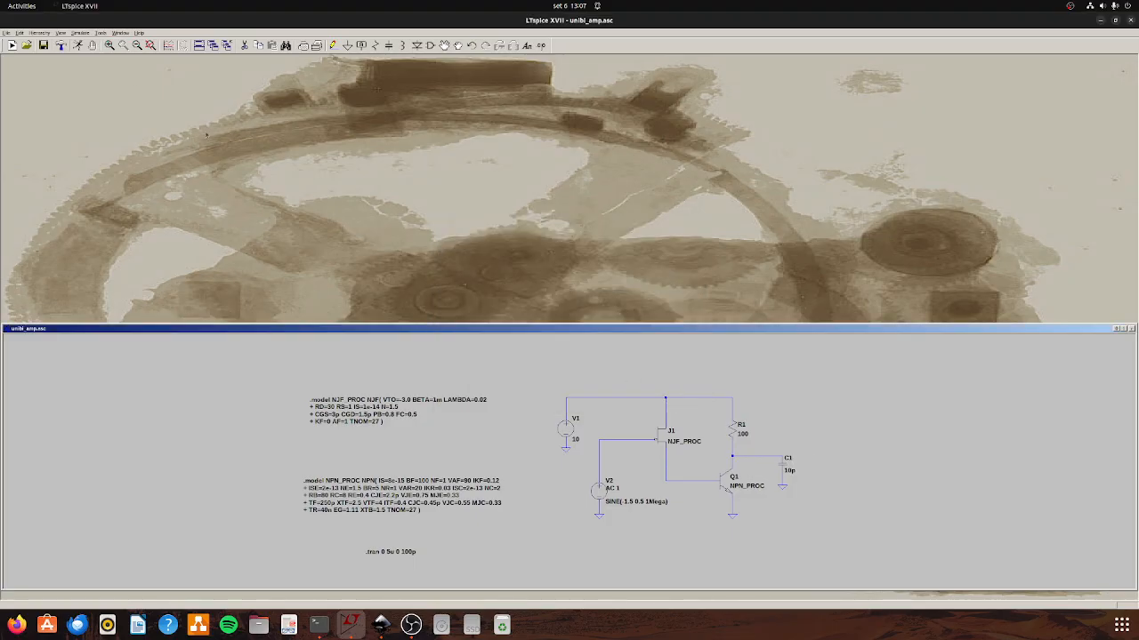
click(76, 44)
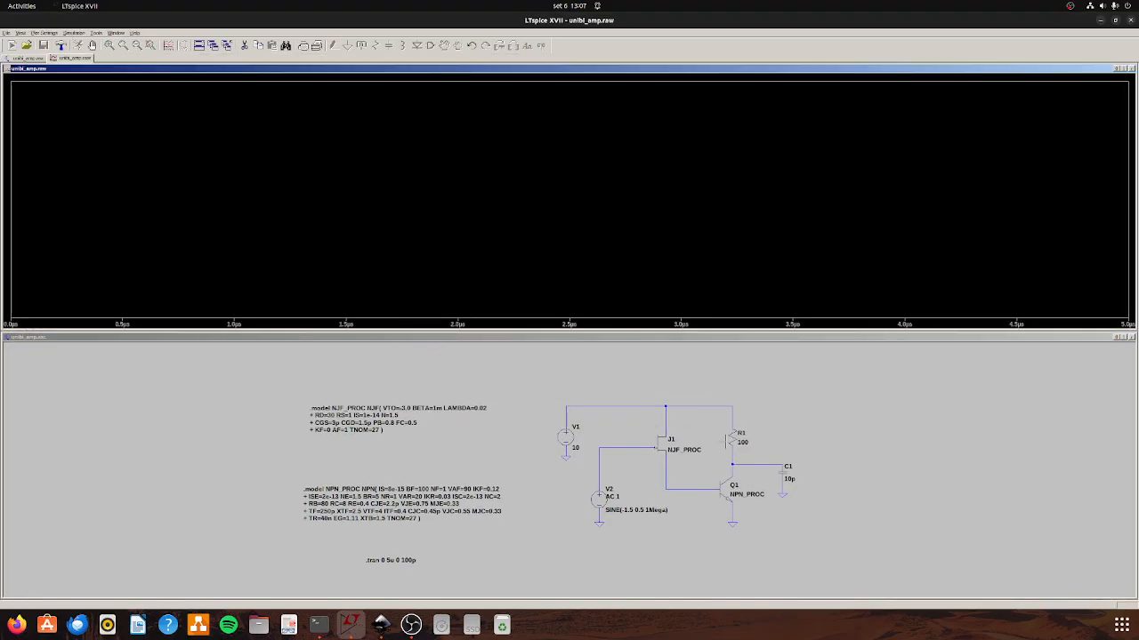
click(754, 463)
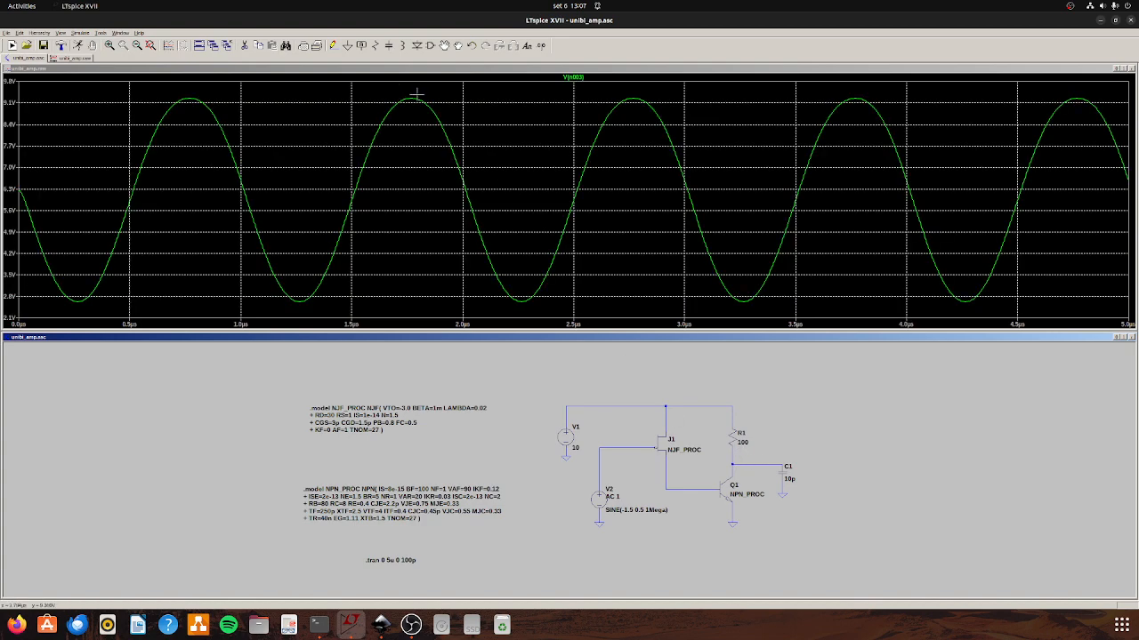
Examine the upper peaks of the V(n003) waveform between about 1.4 and 3.6 µs and restore the full time range.
drag(362, 94, 781, 176)
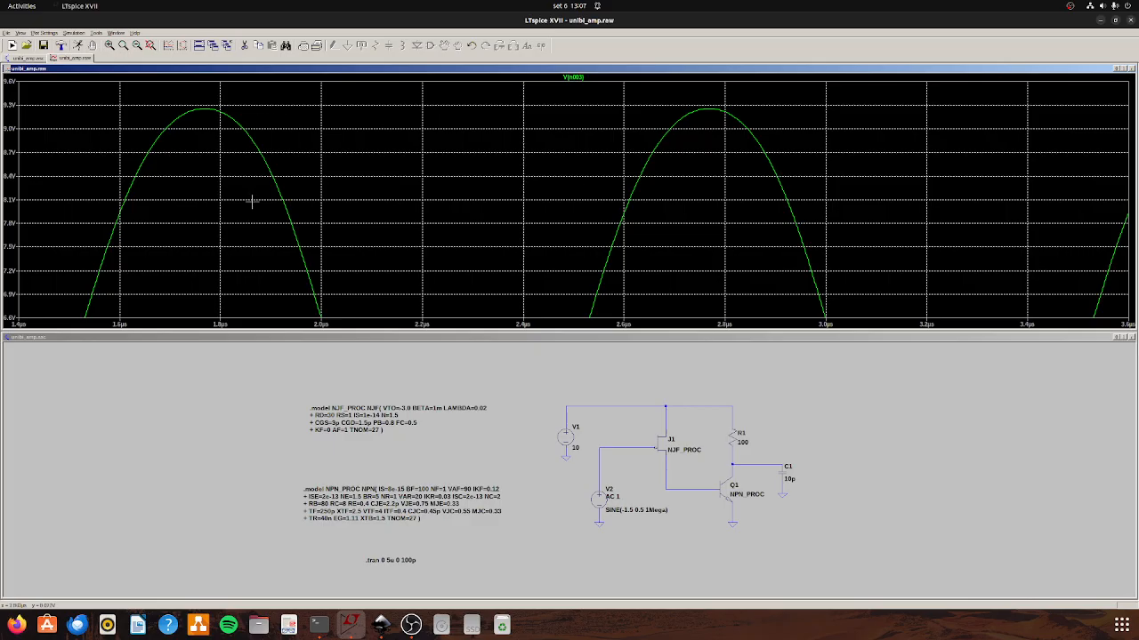
click(151, 45)
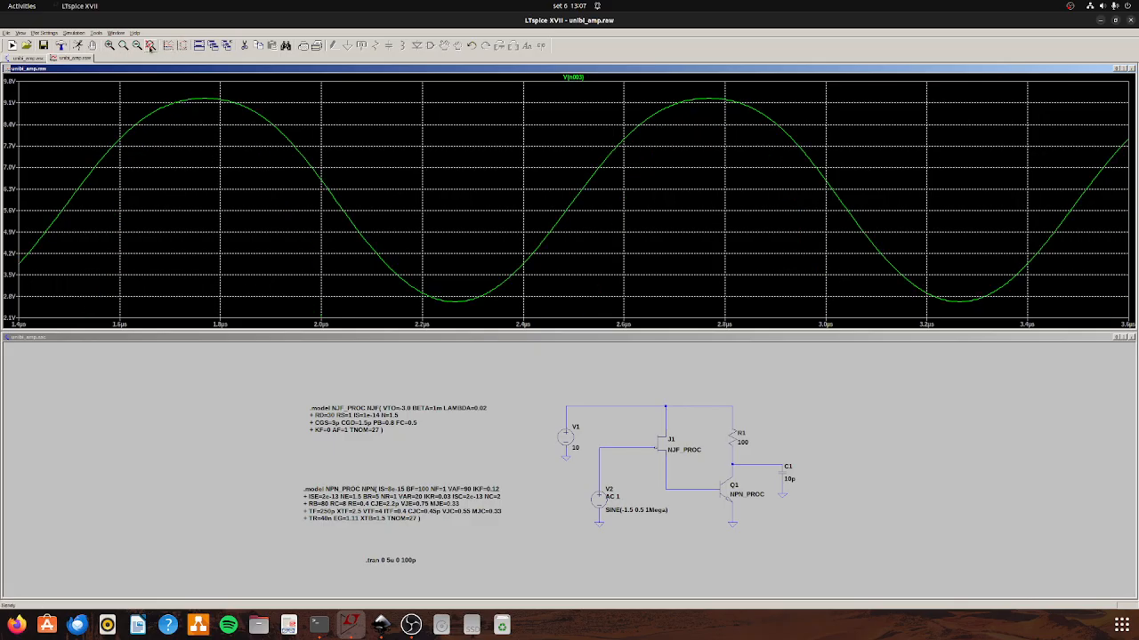
click(138, 47)
click(138, 46)
click(138, 46)
click(184, 47)
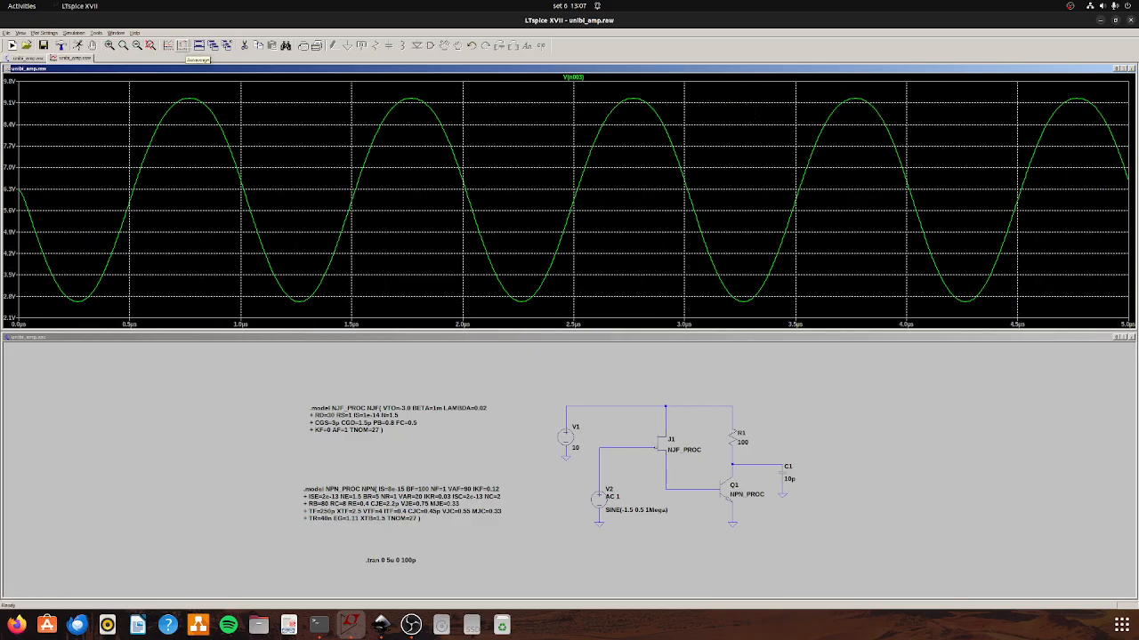
Compute the FFT of V(n003) for the 0.5 V input over the full simulation data, examine the harmonics, and close the spectrum.
right_click(219, 130)
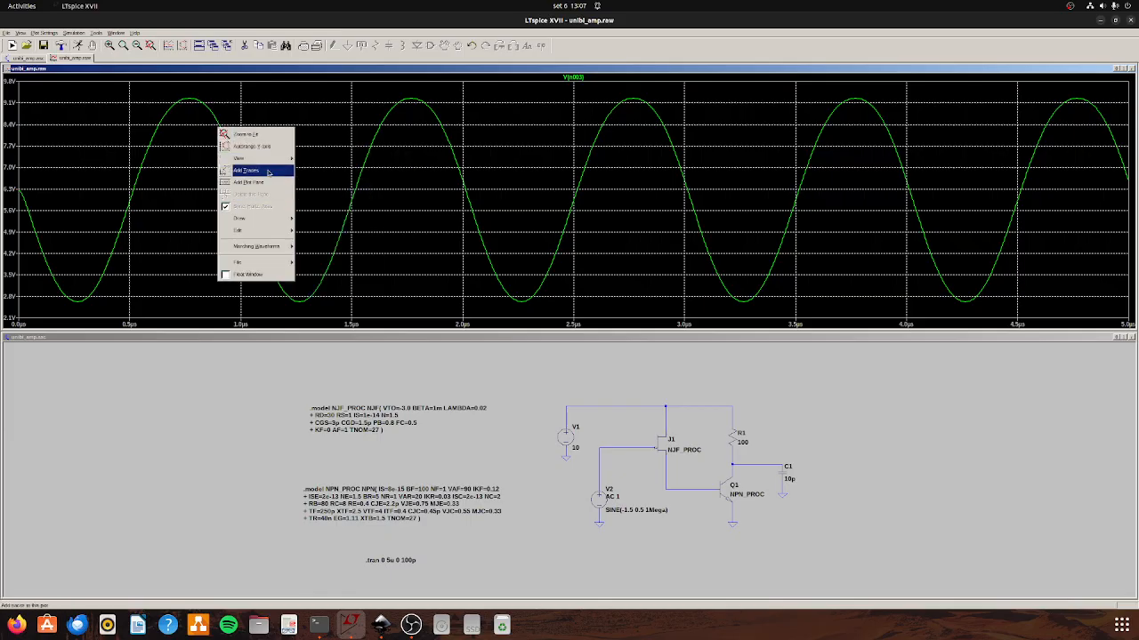
mouse_move(253, 157)
click(322, 239)
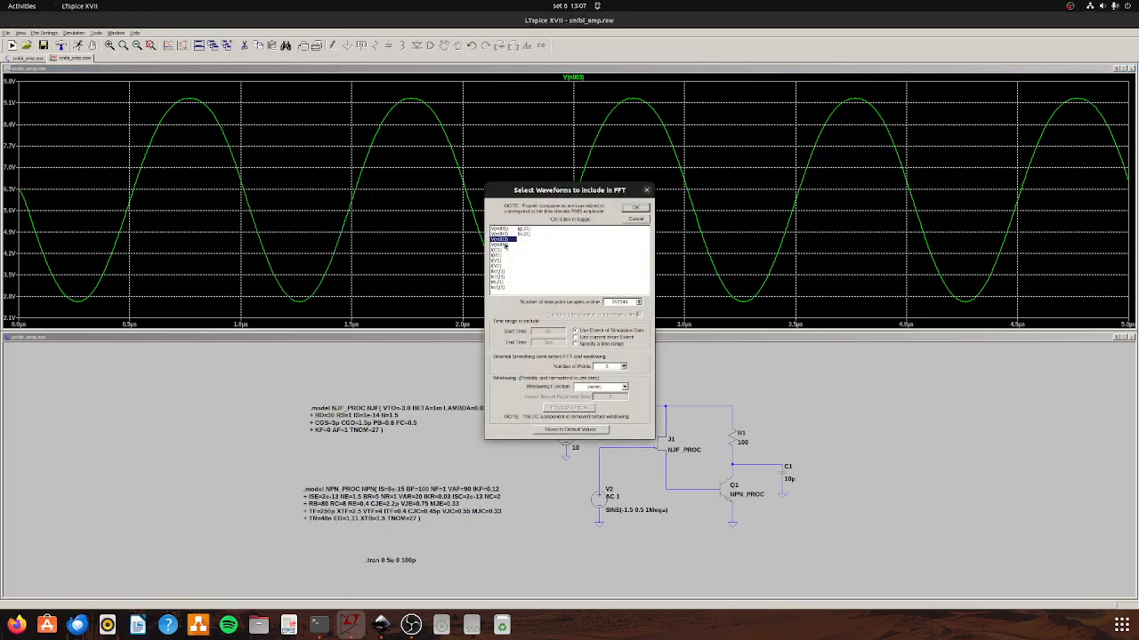
click(637, 208)
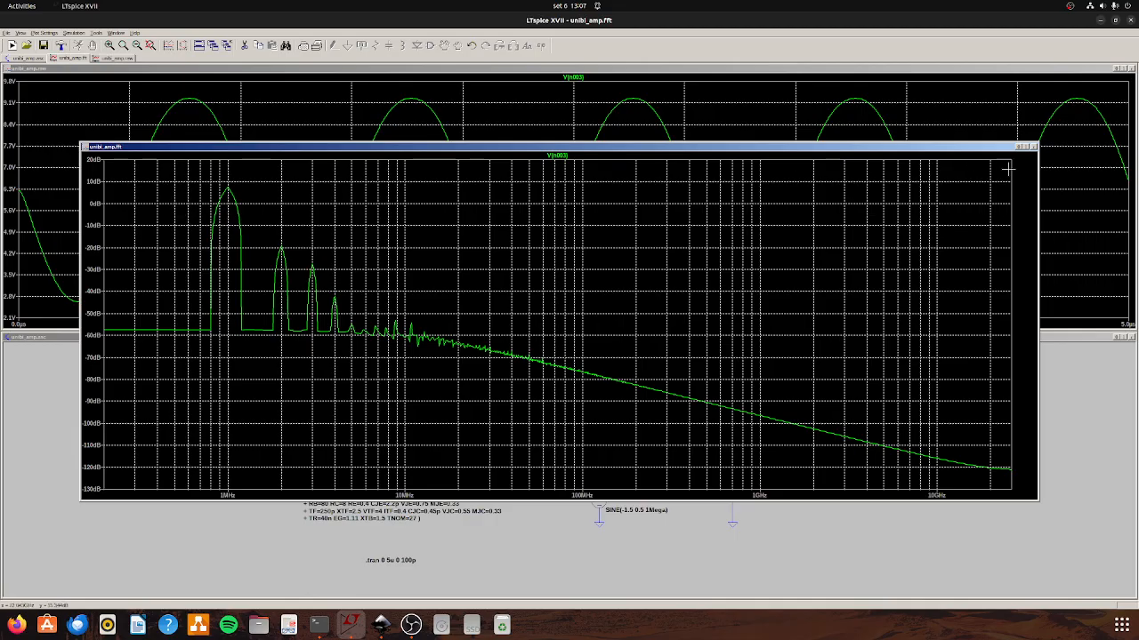
click(1032, 147)
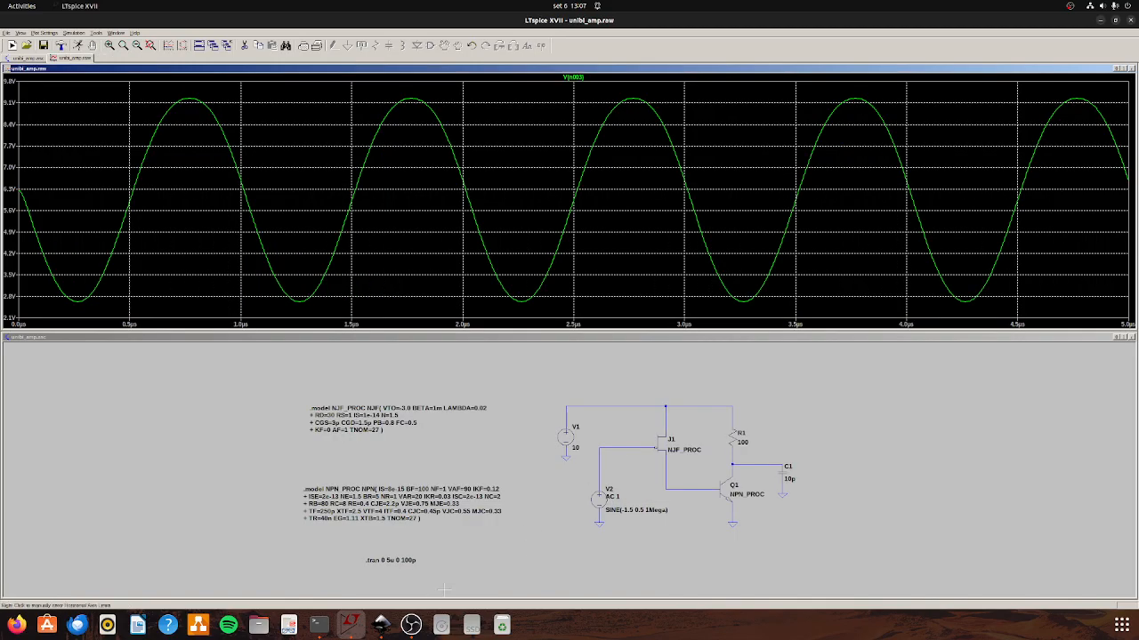
Set V2's sine amplitude to 0.7 V, rerun the transient analysis, and plot Q1's collector voltage.
right_click(594, 486)
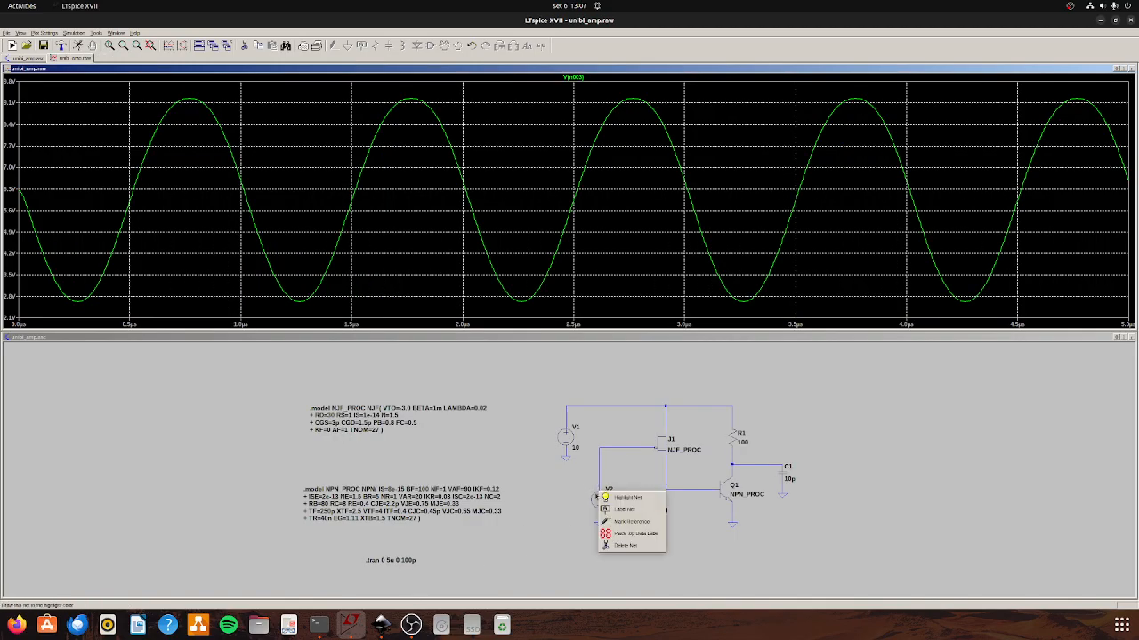
click(623, 499)
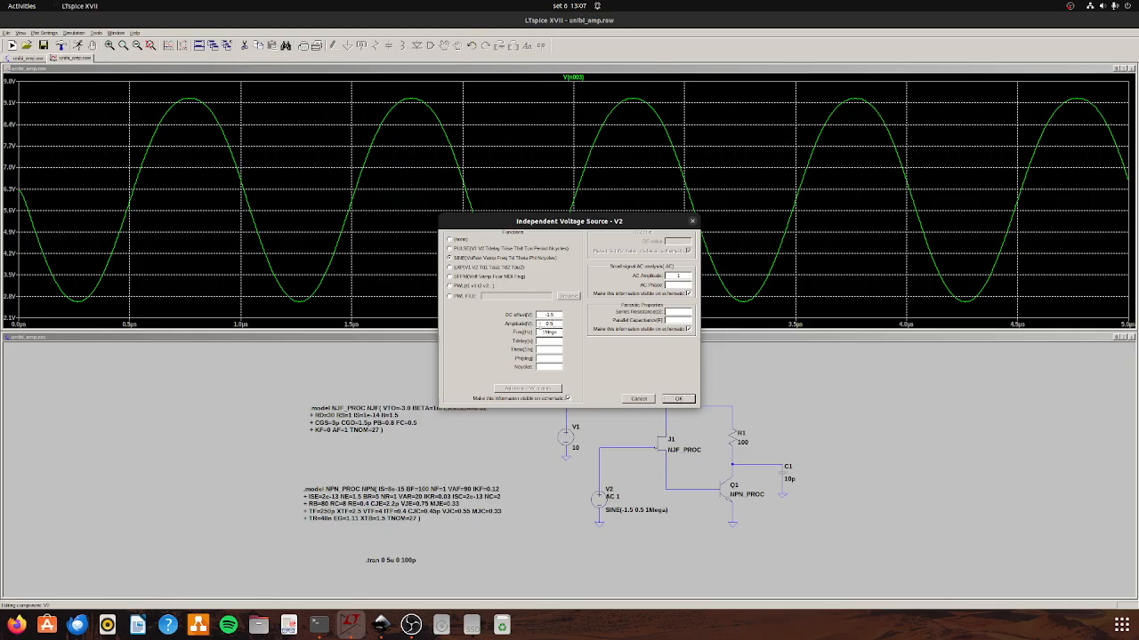
click(693, 399)
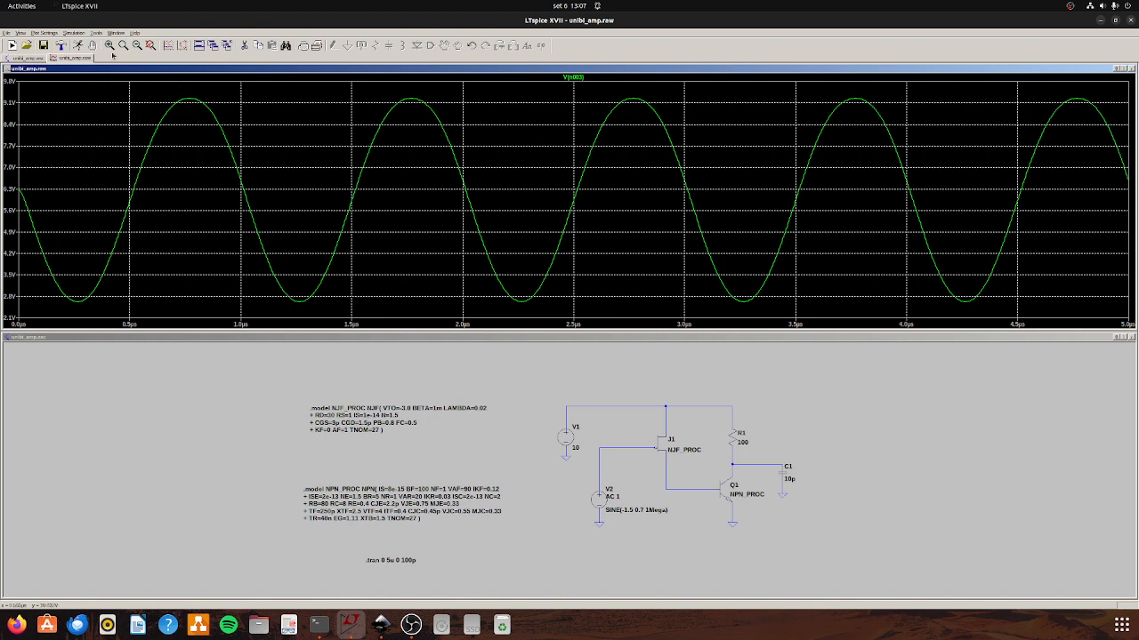
click(78, 46)
click(764, 464)
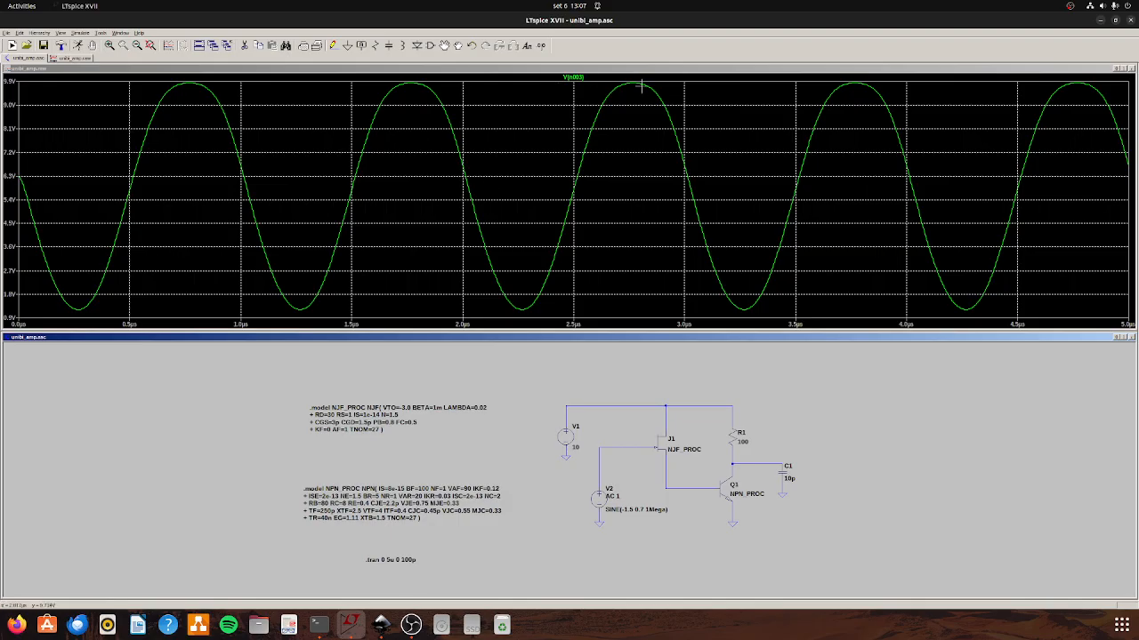
right_click(201, 83)
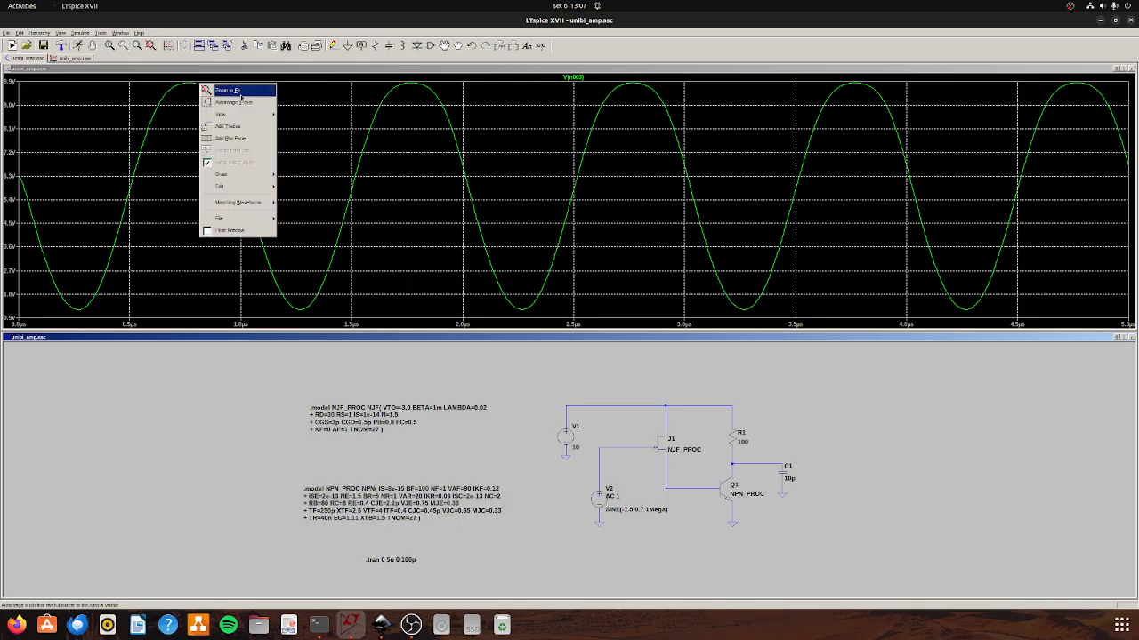
mouse_move(236, 114)
click(347, 248)
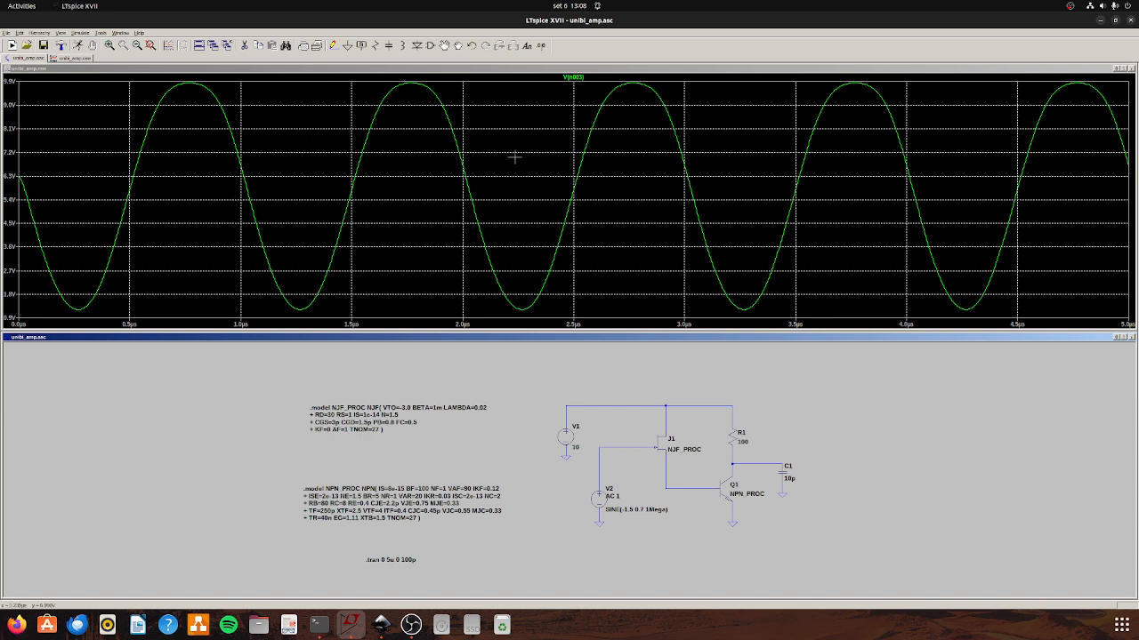
Compute the FFT of V(n003) for the 0.7 V input, examine its harmonic levels, and close the spectrum.
right_click(461, 167)
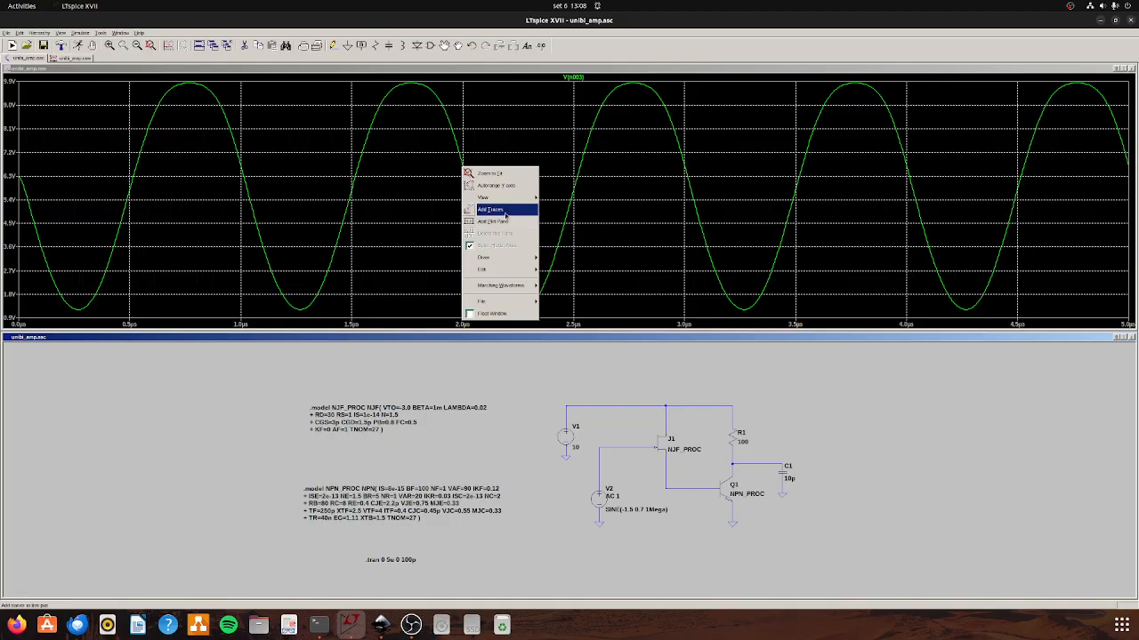
mouse_move(514, 197)
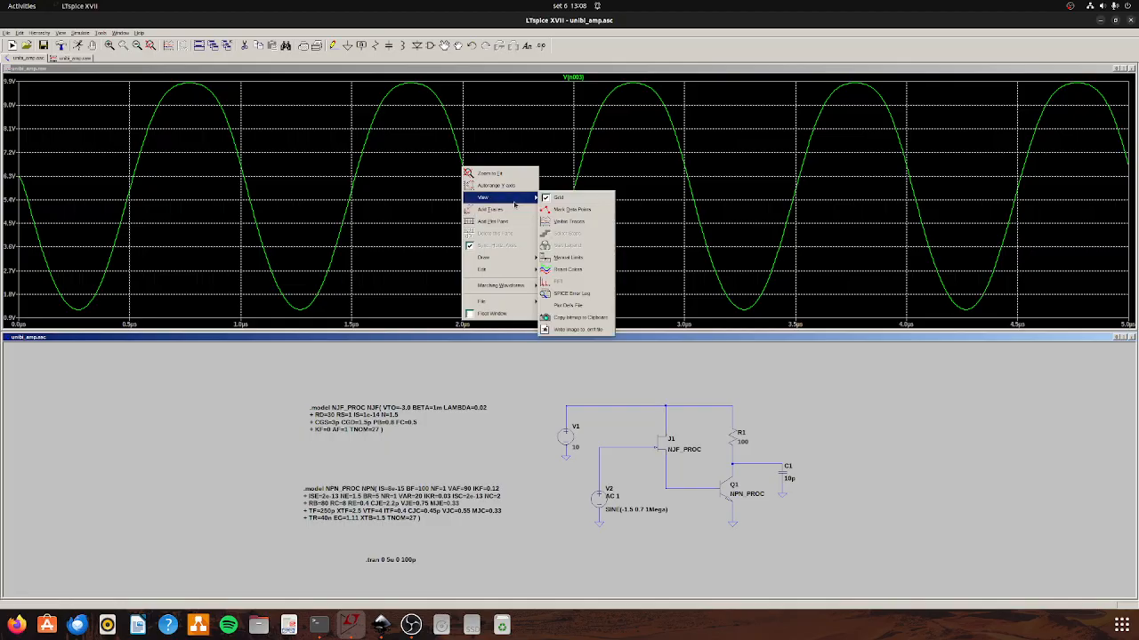
click(598, 281)
click(635, 206)
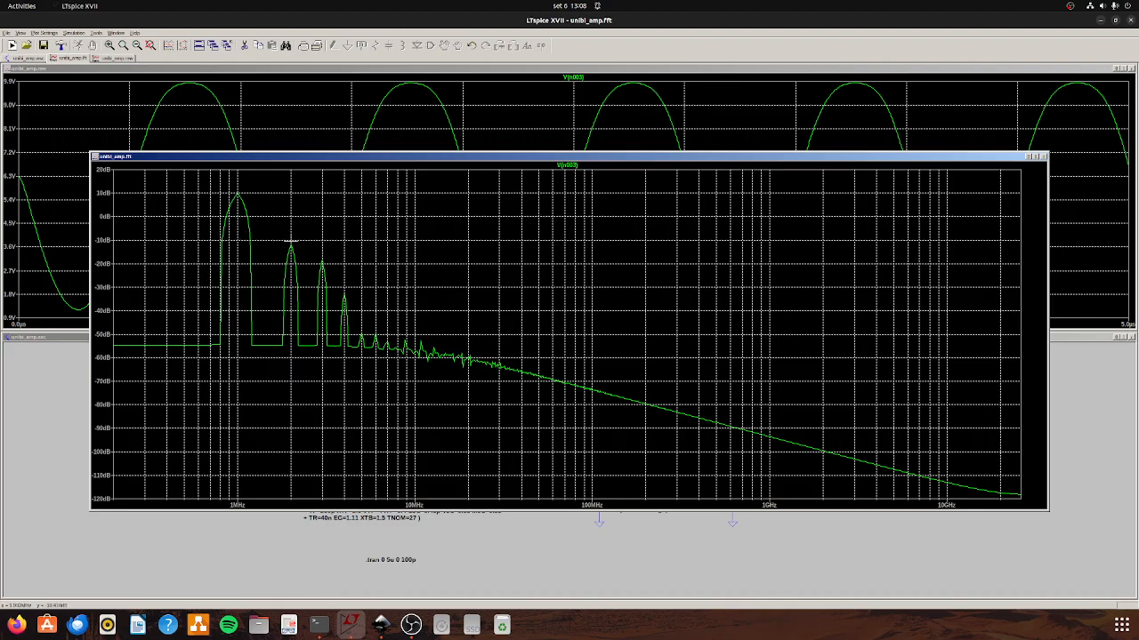
click(1045, 157)
Set V2's sine amplitude to 1 V and rerun the transient analysis.
right_click(608, 488)
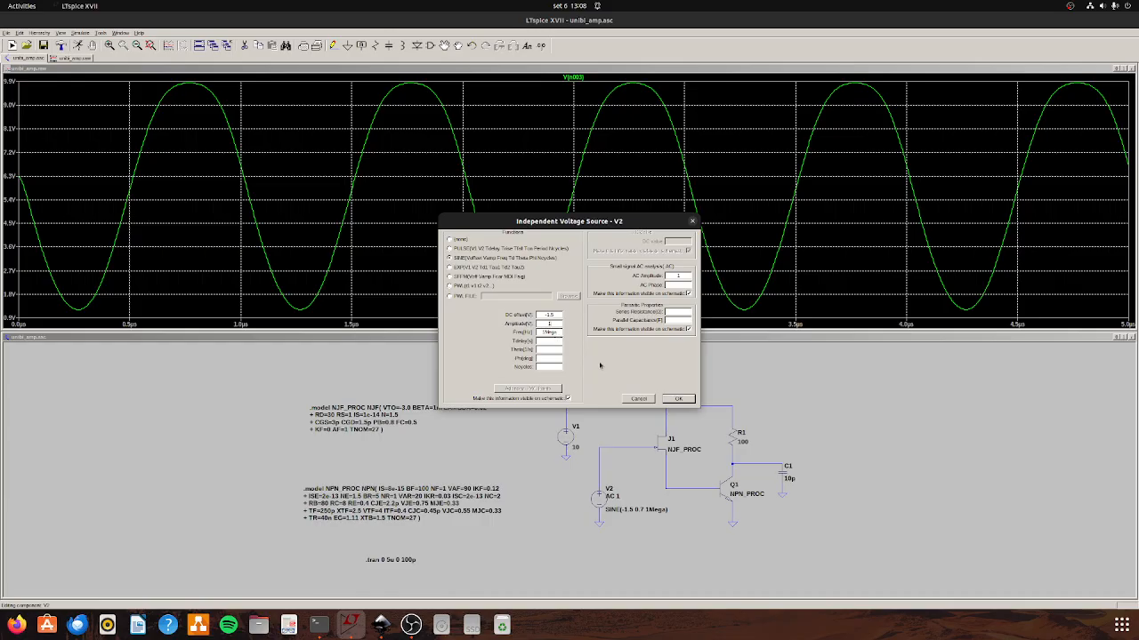
click(686, 399)
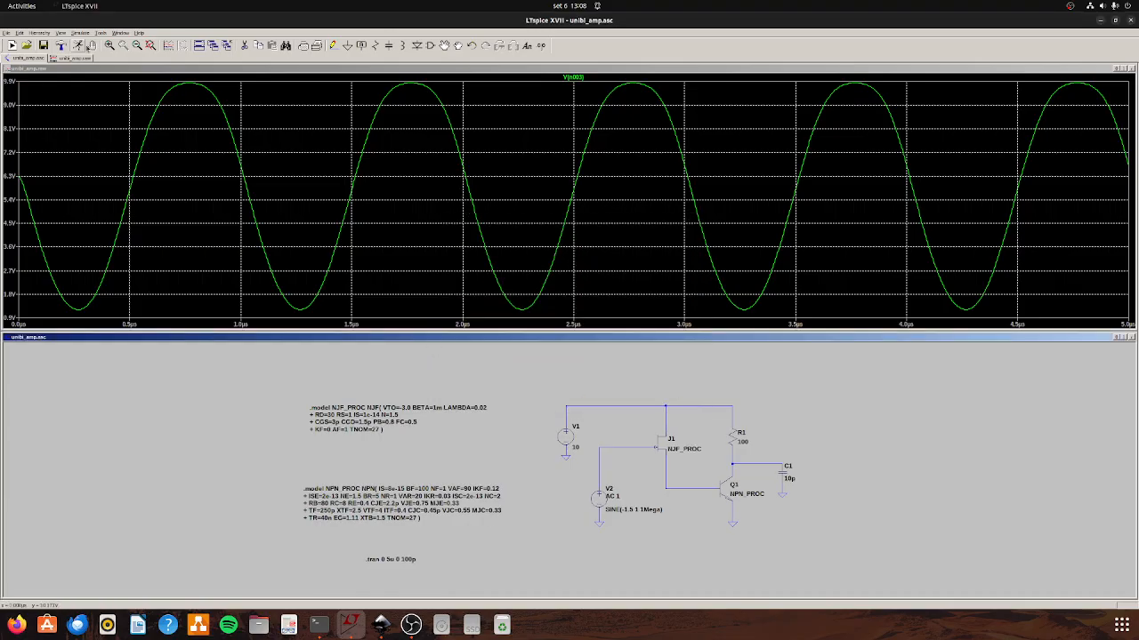
click(78, 45)
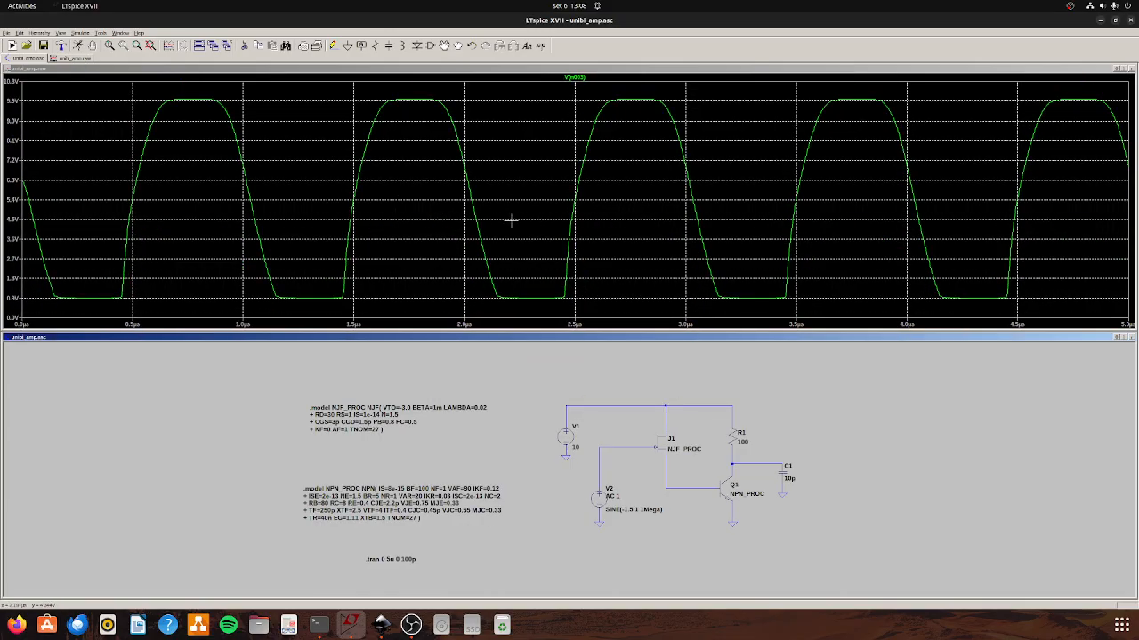
Compute the FFT of V(n003) for the 1 V input over the full simulation data, examine its harmonics, and close the spectrum.
right_click(516, 183)
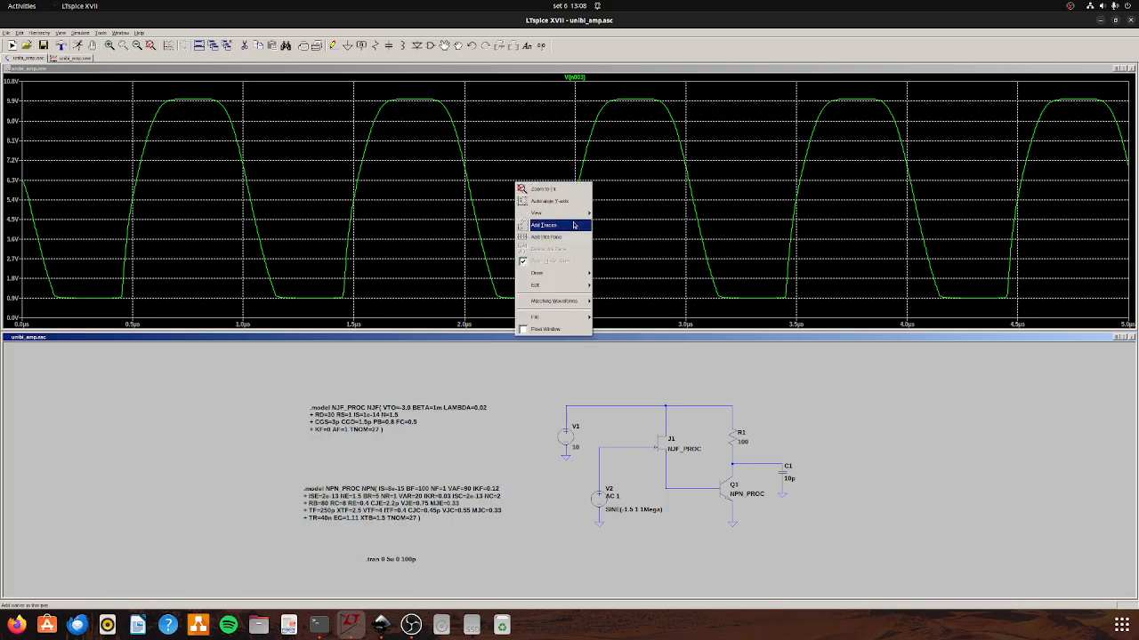
mouse_move(574, 215)
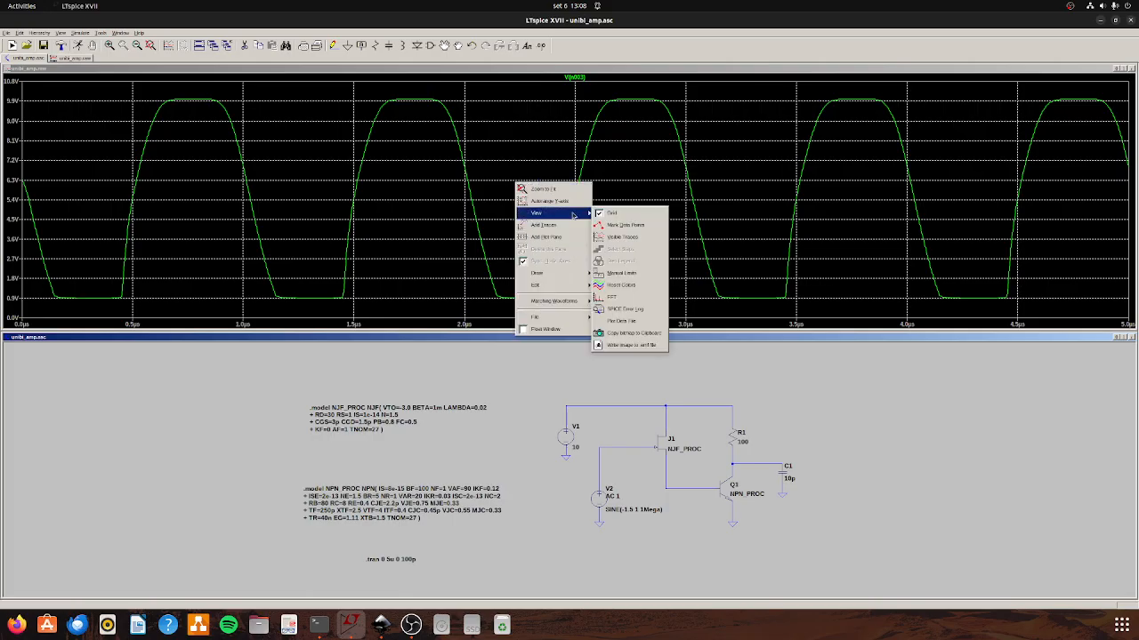
click(639, 298)
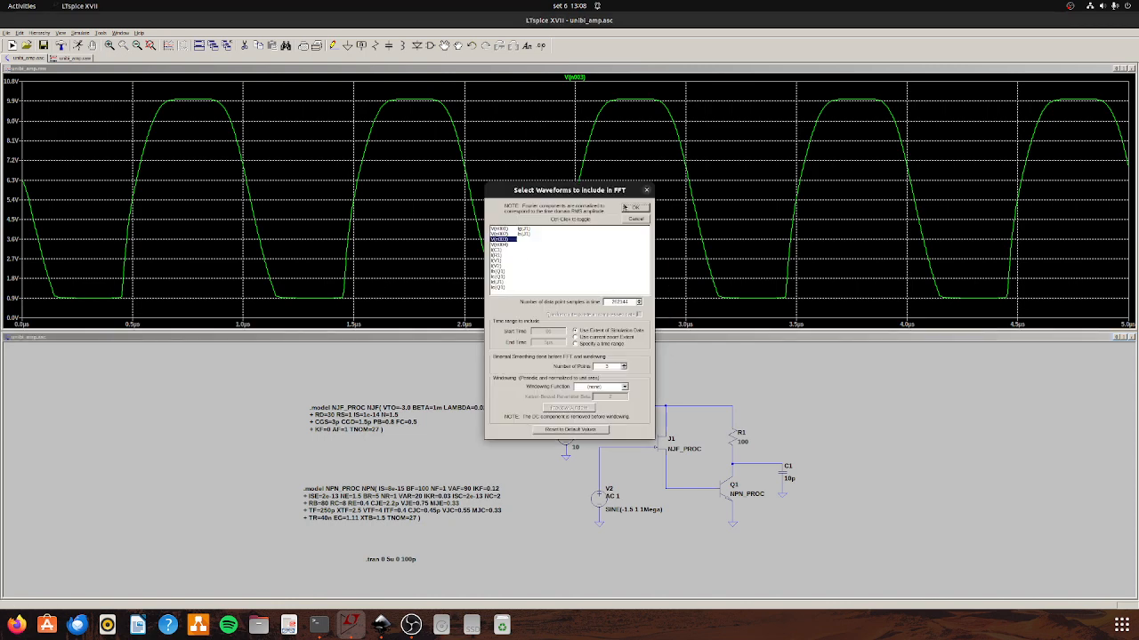
click(631, 207)
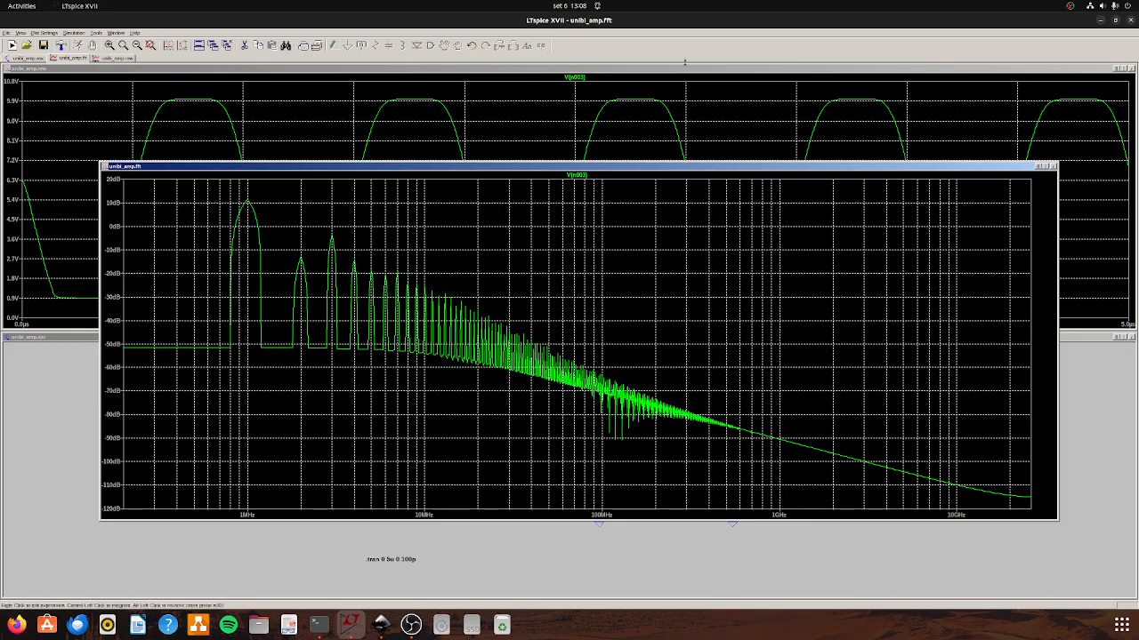
click(1052, 166)
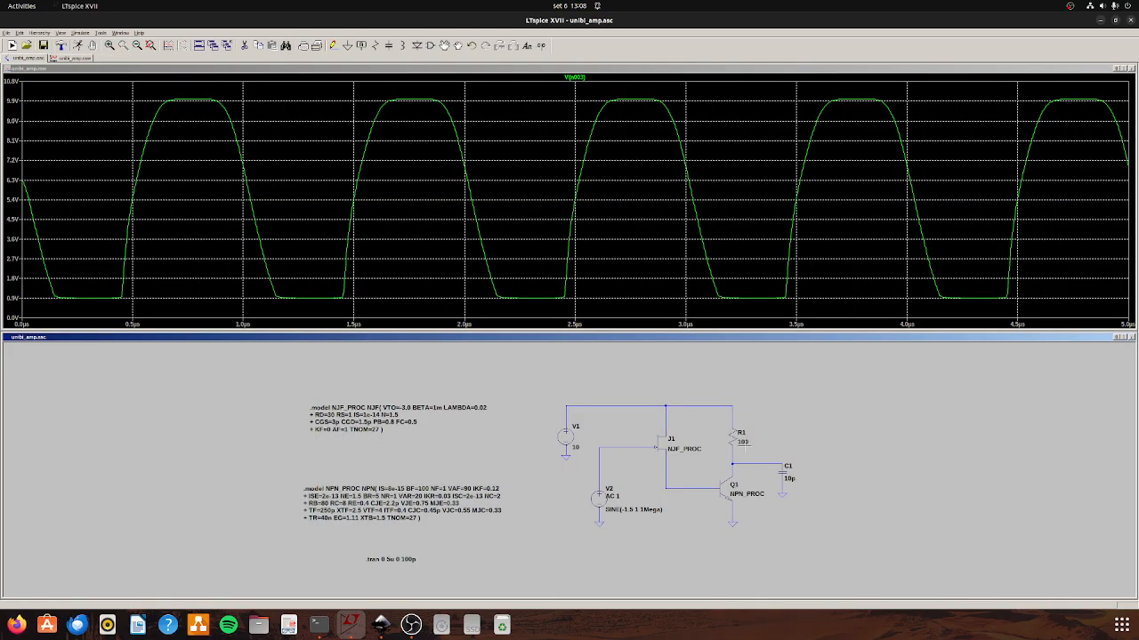